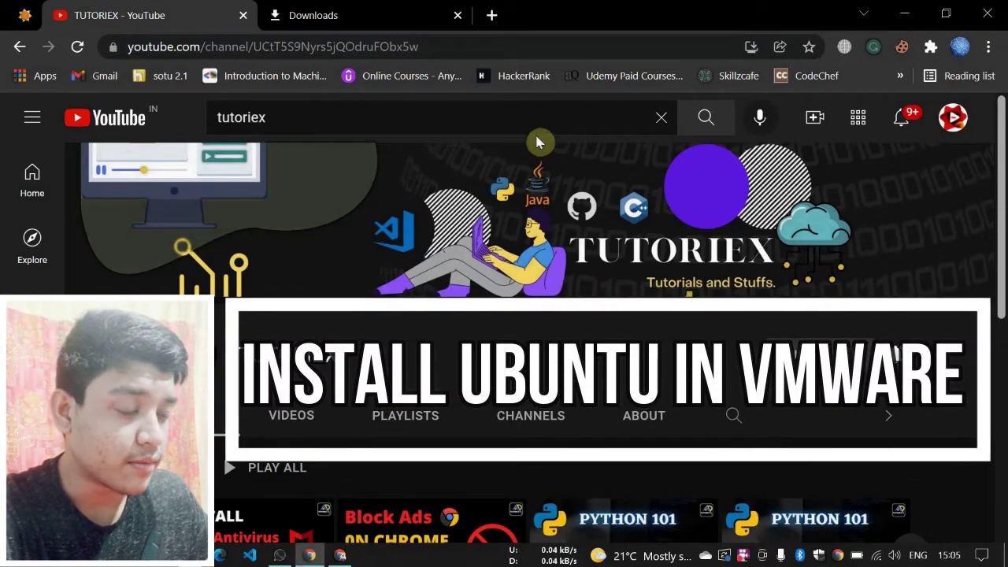
- Search Google in a new tab for 'vmware workstation player free download for windows 10'
click(492, 15)
drag(523, 16, 329, 32)
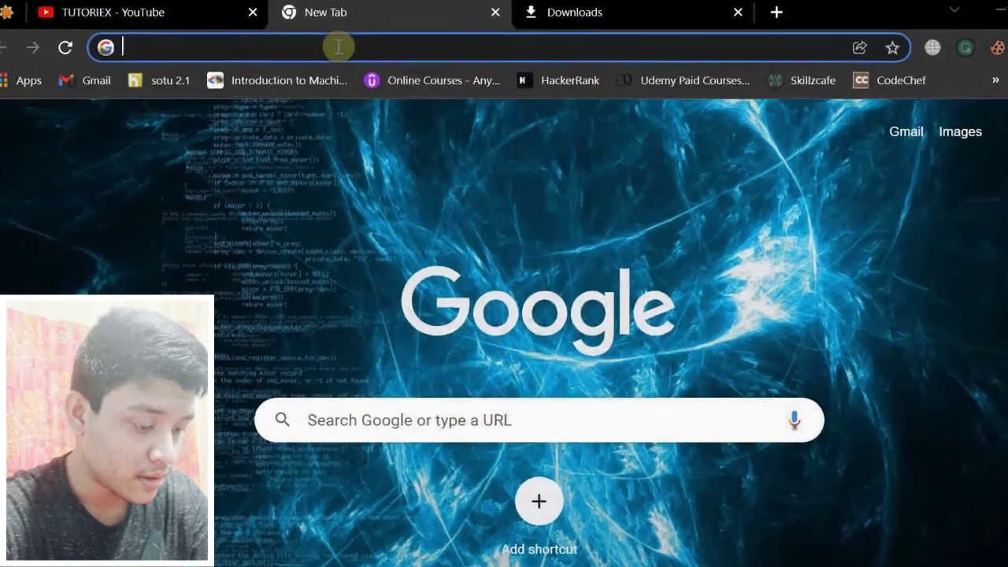
text(vm ware wo)
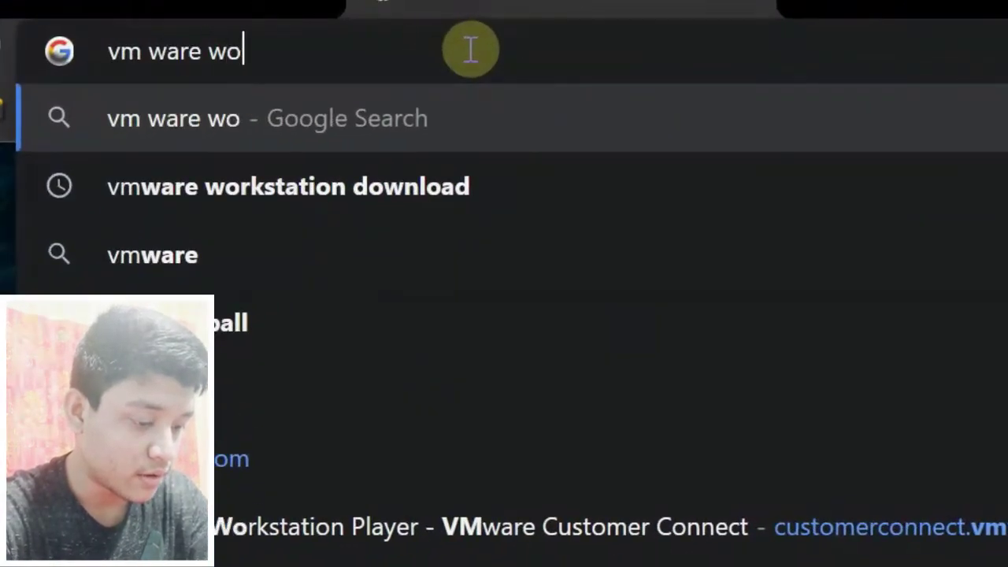
key(Down)
key(Down)
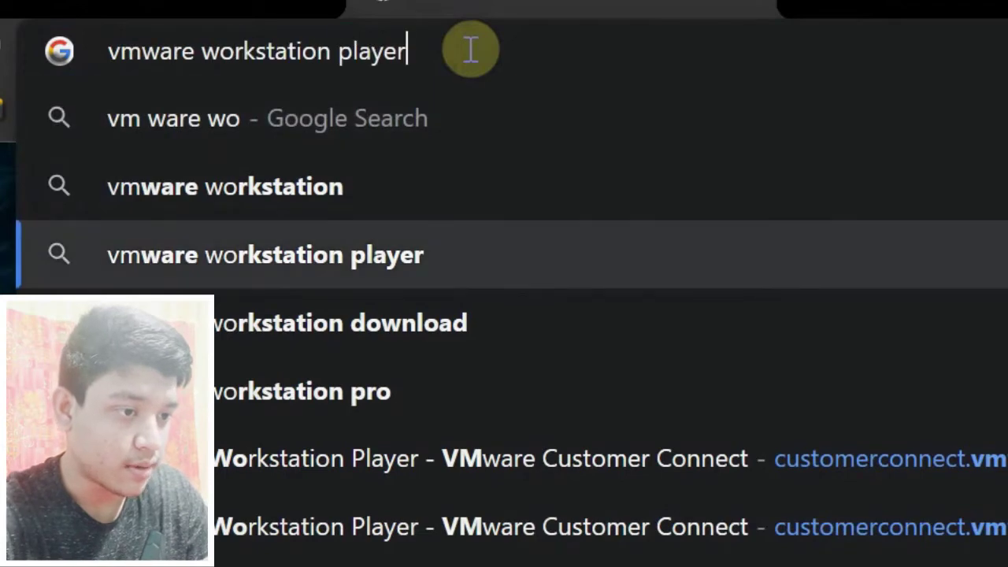
text(free)
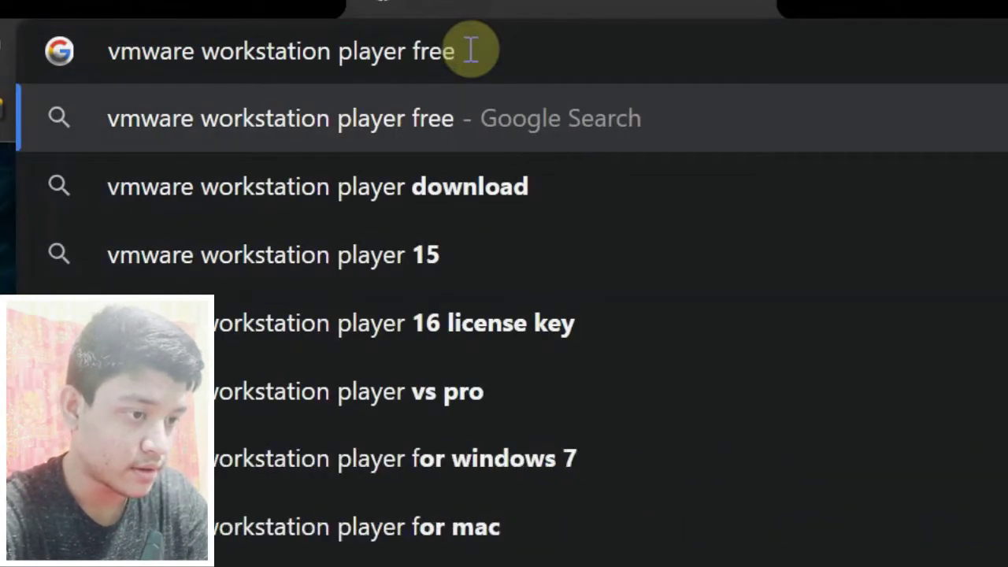
key(Down)
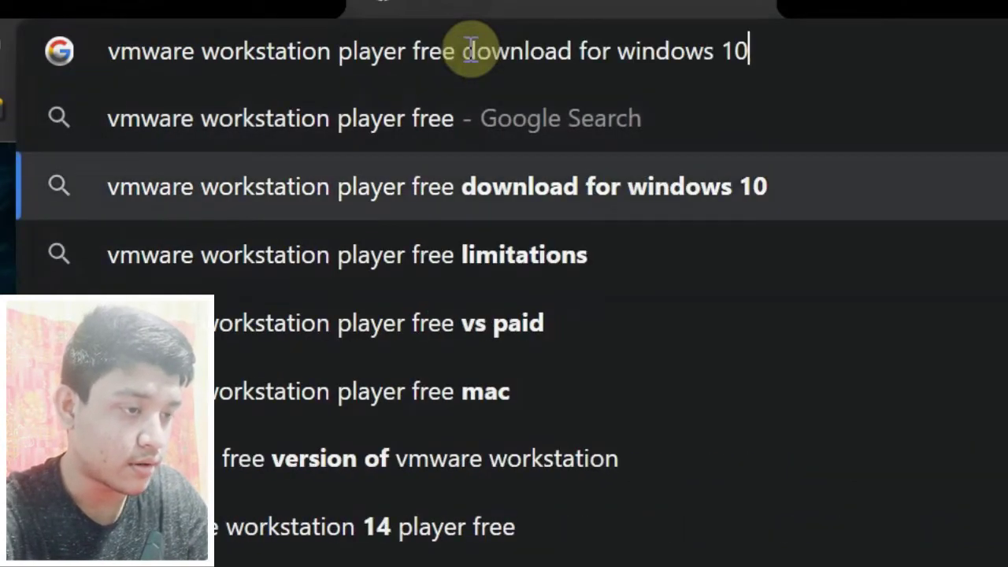
key(Return)
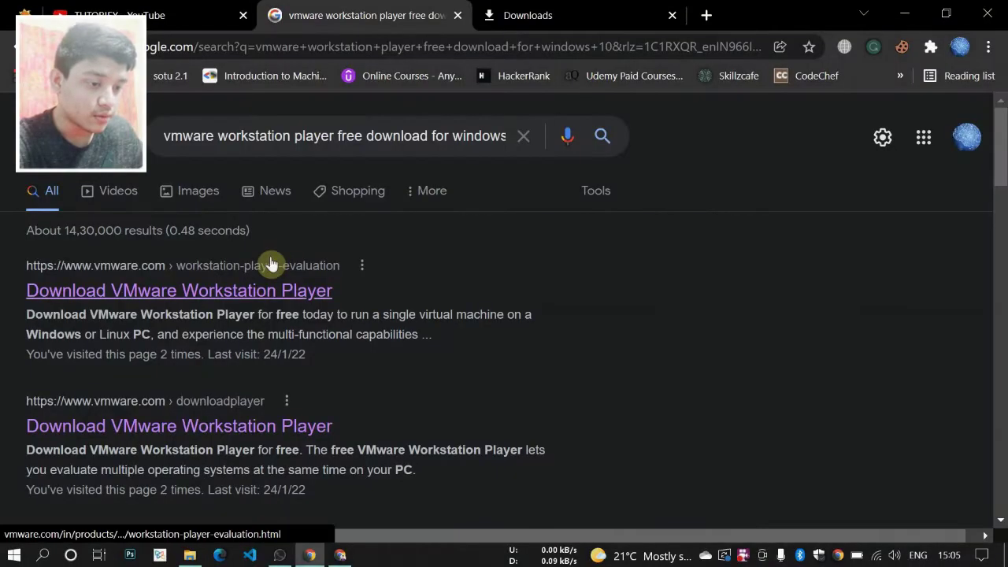
scroll(284, 229, down, 1)
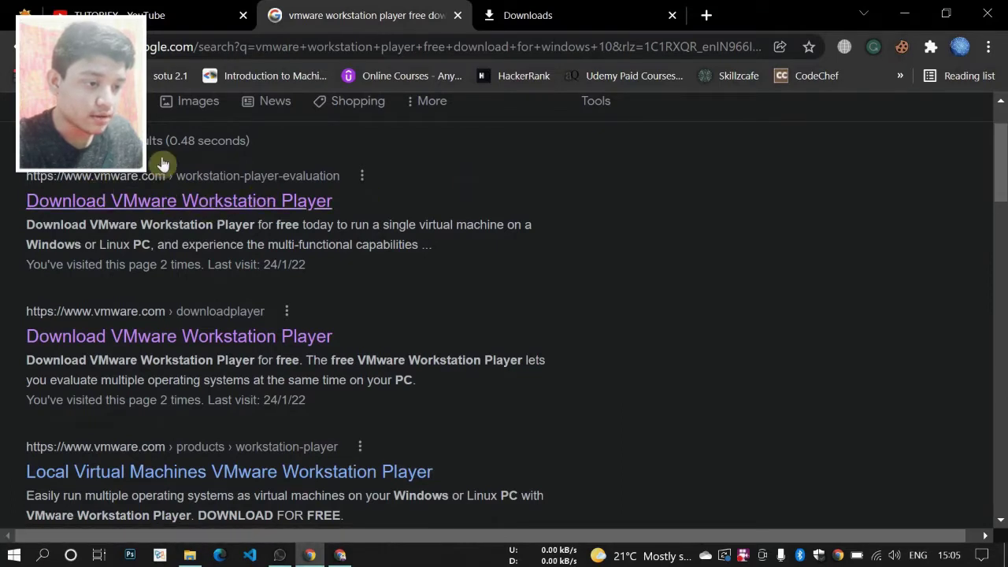
- Open VMware's Download Workstation Player page and start the Workstation 16.0 Player for Windows download
click(181, 201)
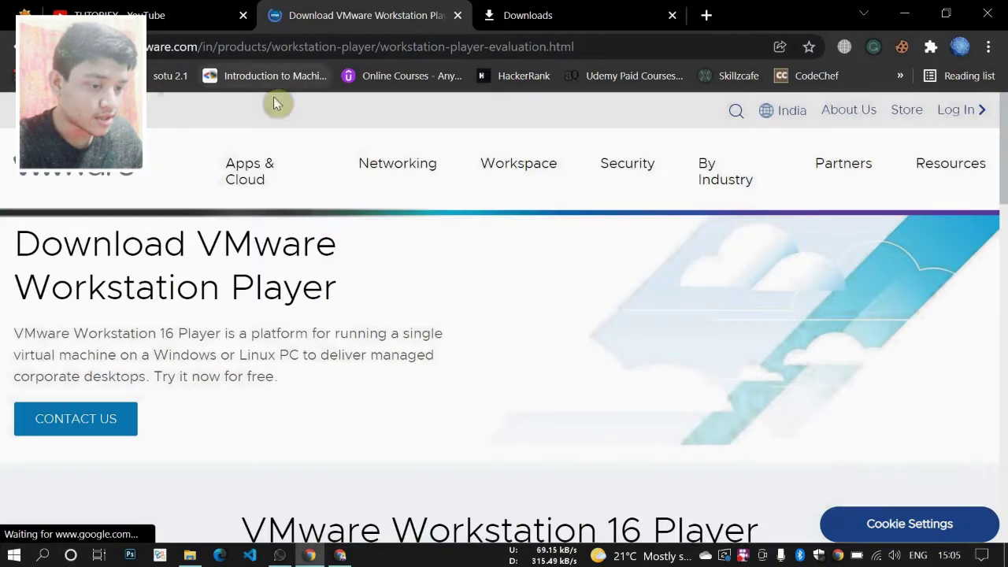
scroll(244, 270, down, 5)
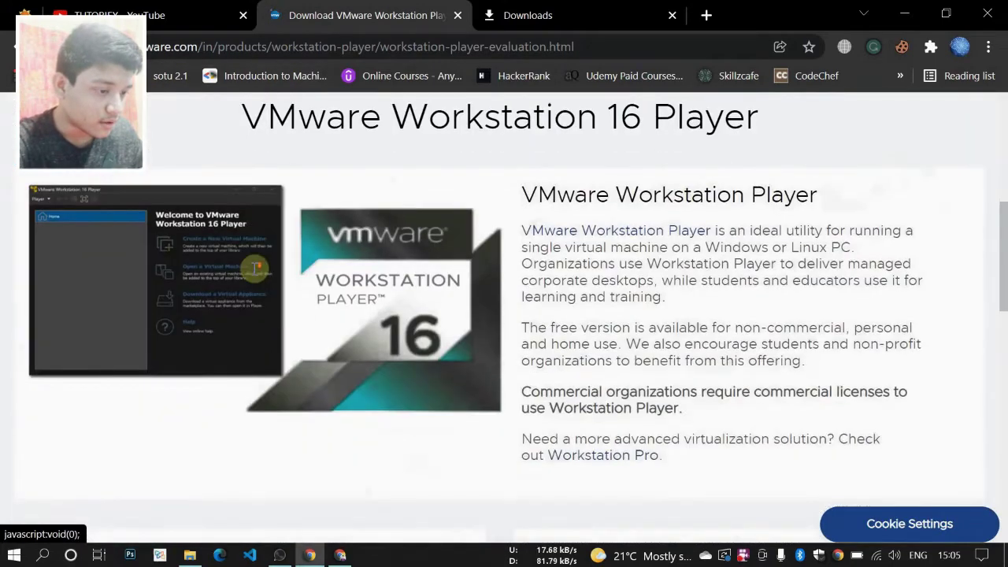
scroll(256, 268, down, 4)
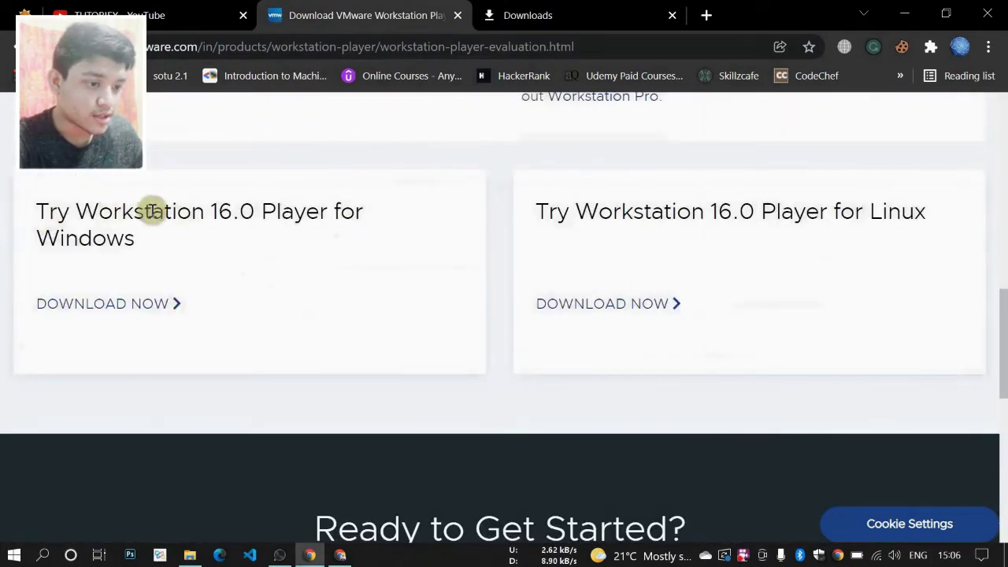
click(118, 302)
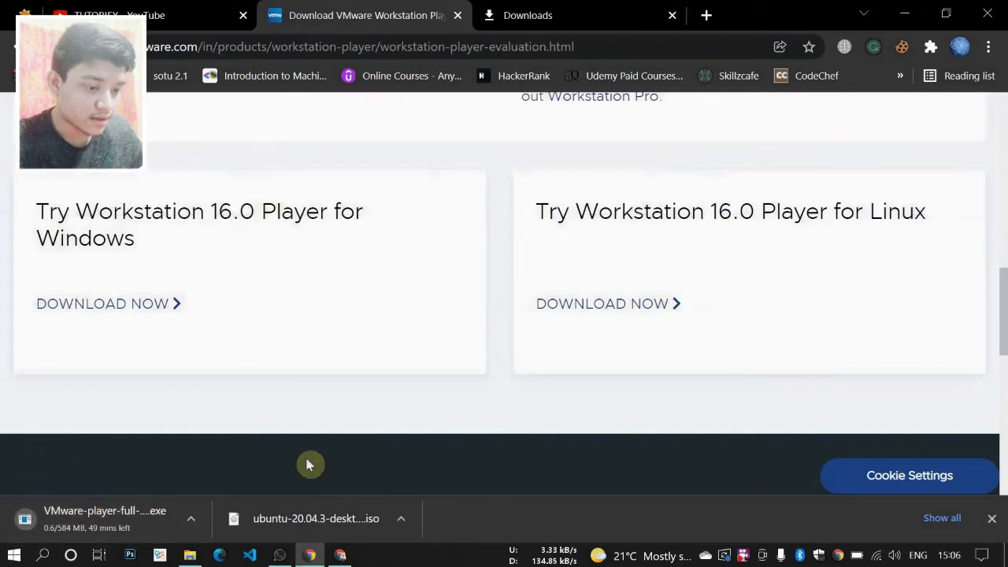
- Cancel the VMware Player download and remove it from Chrome's downloads list
click(536, 10)
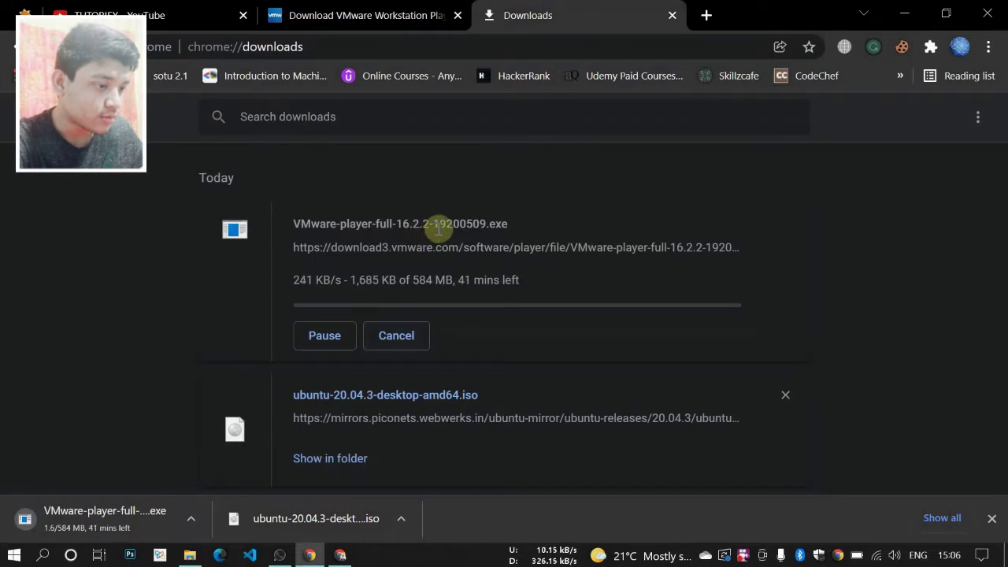
click(407, 337)
click(785, 226)
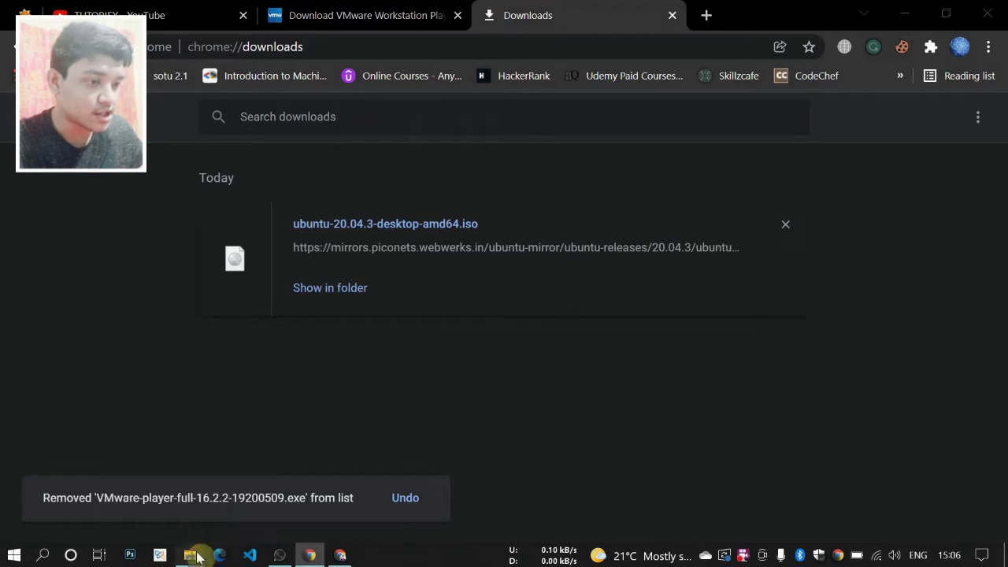
- Check the Downloads folder in File Explorer, then go back to the VMware download page
click(192, 555)
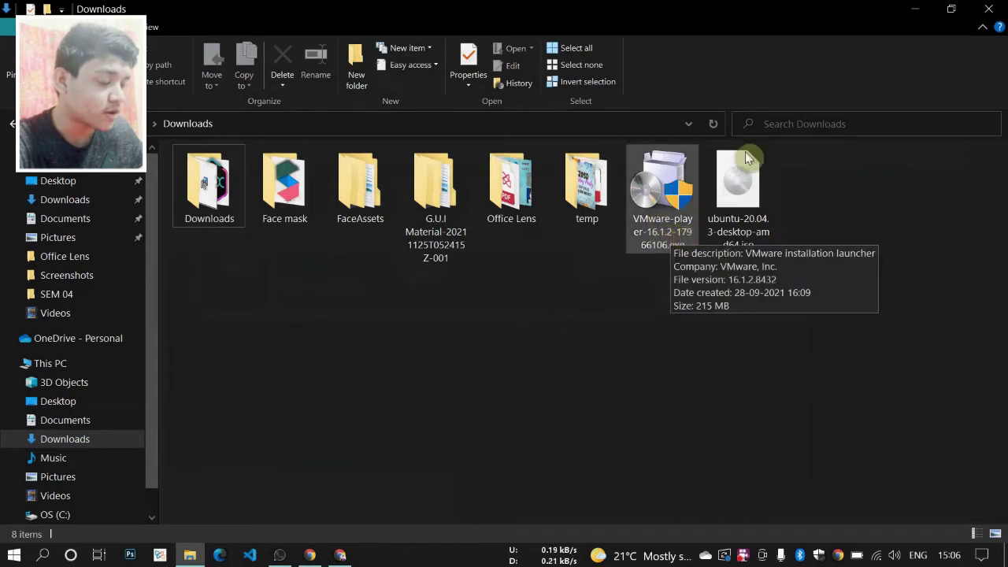
click(912, 11)
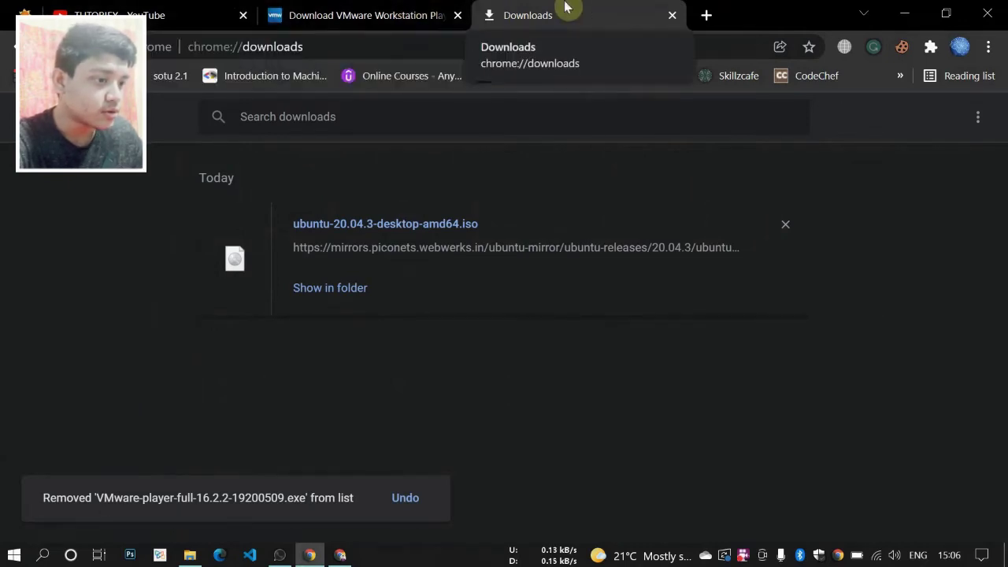
click(425, 14)
click(367, 46)
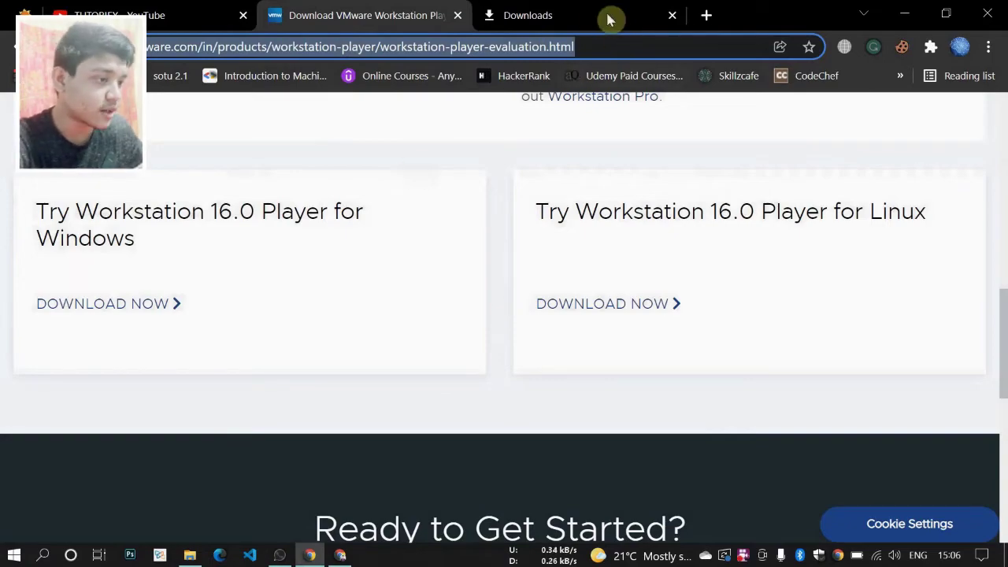
- Search 'ubuntu download' in a new tab and open the Download Ubuntu Desktop page
click(706, 15)
drag(596, 16, 502, 15)
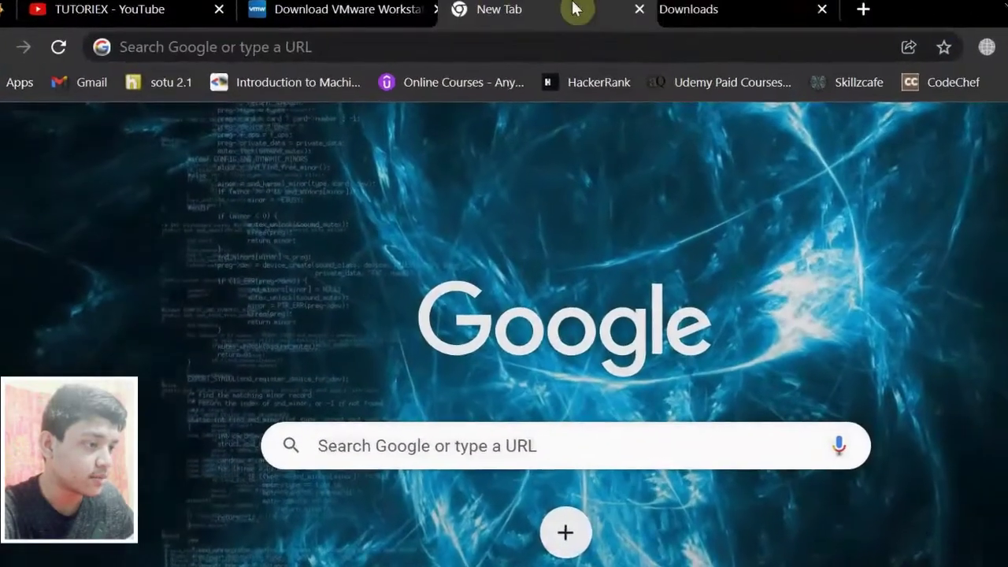
click(480, 48)
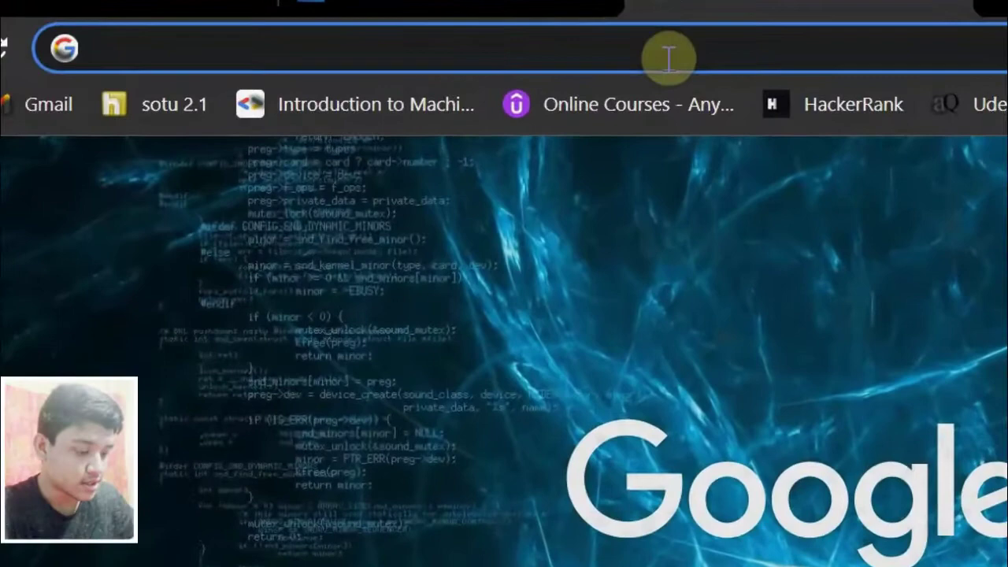
text(ubunt)
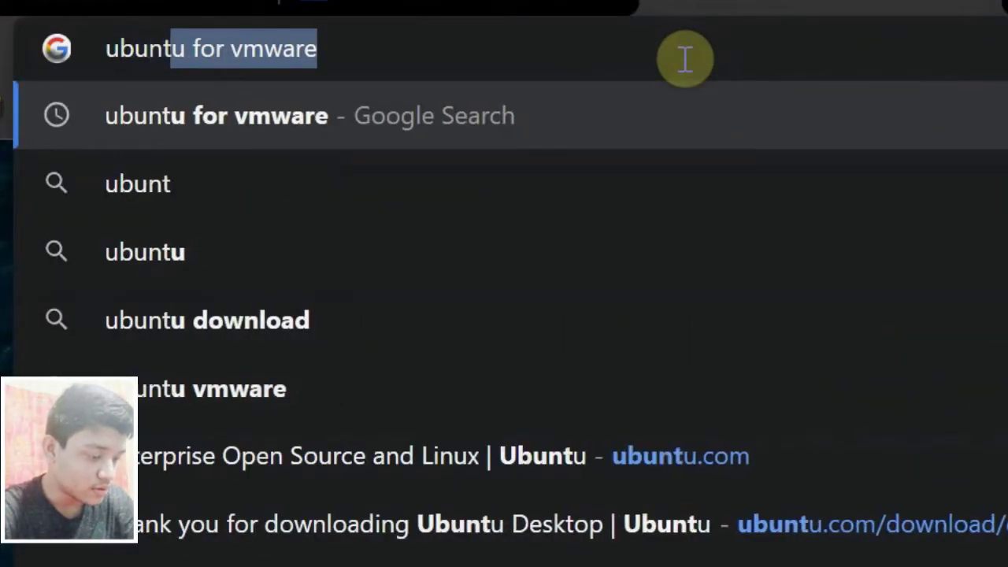
text(u do)
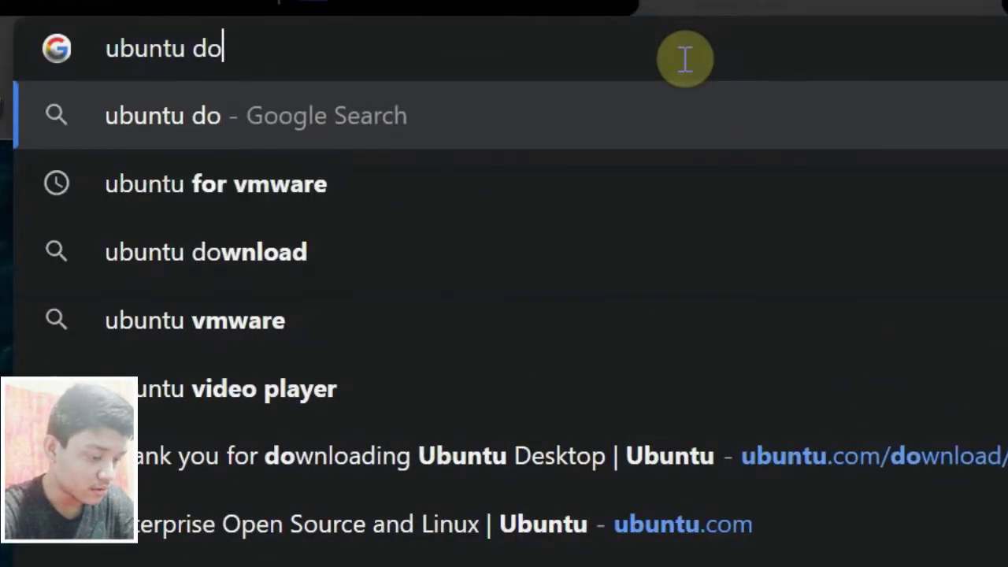
text(wnlload)
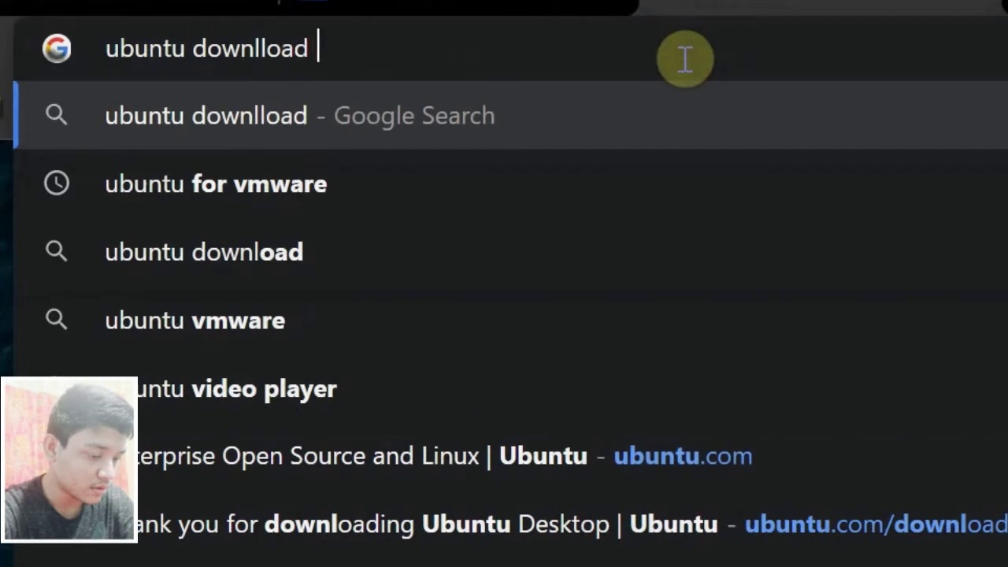
key(BackSpace)
key(BackSpace)
key(BackSpace)
key(BackSpace)
key(BackSpace)
text(oad)
key(Return)
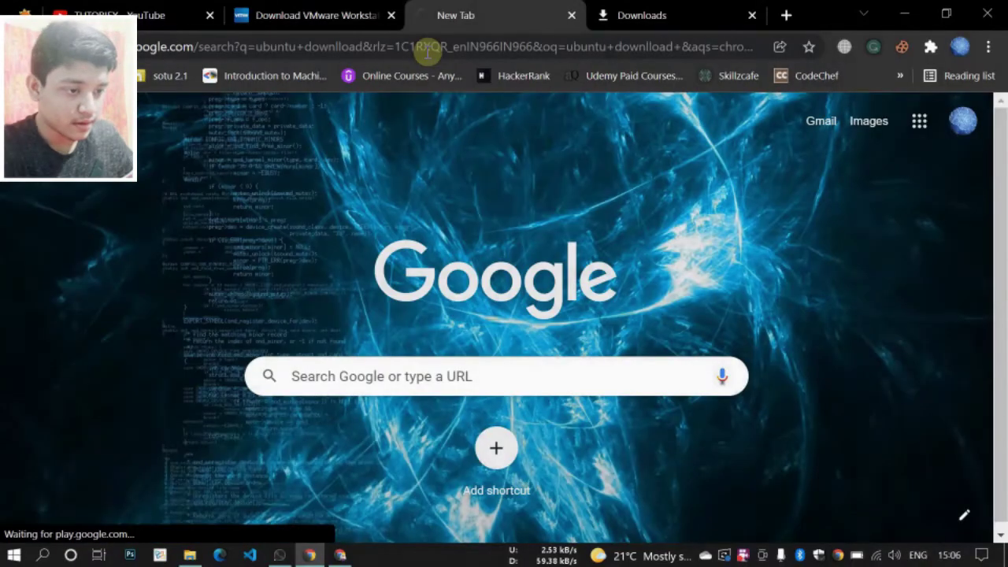
scroll(252, 247, down, 1)
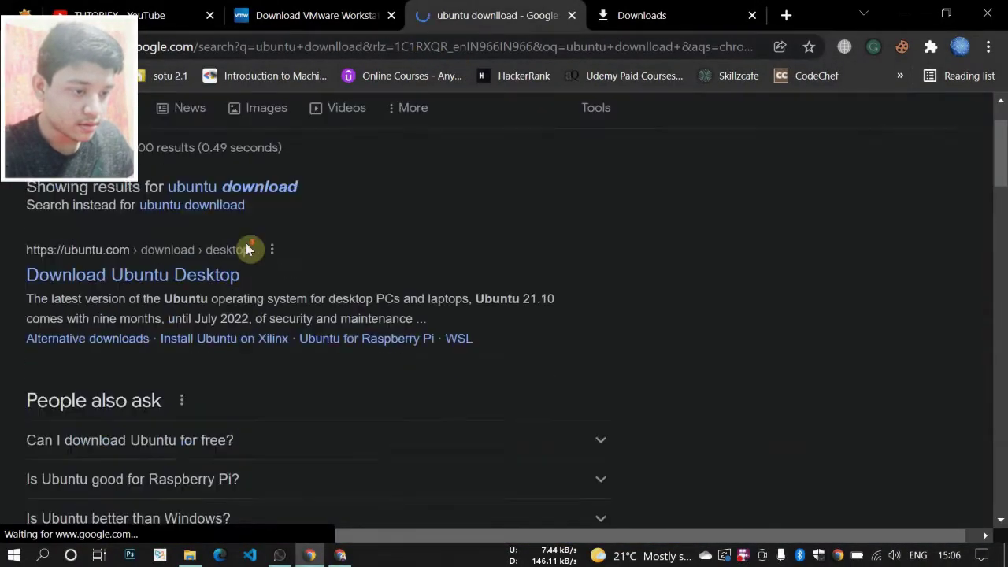
click(146, 269)
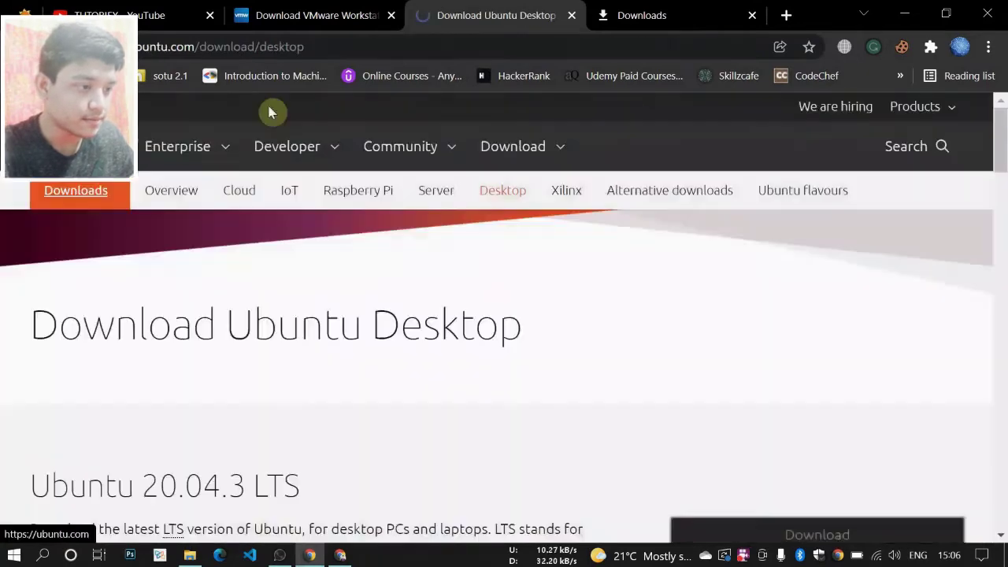
- Cancel the duplicate Ubuntu 20.04.3 ISO download and remove it from the downloads list
scroll(331, 145, down, 3)
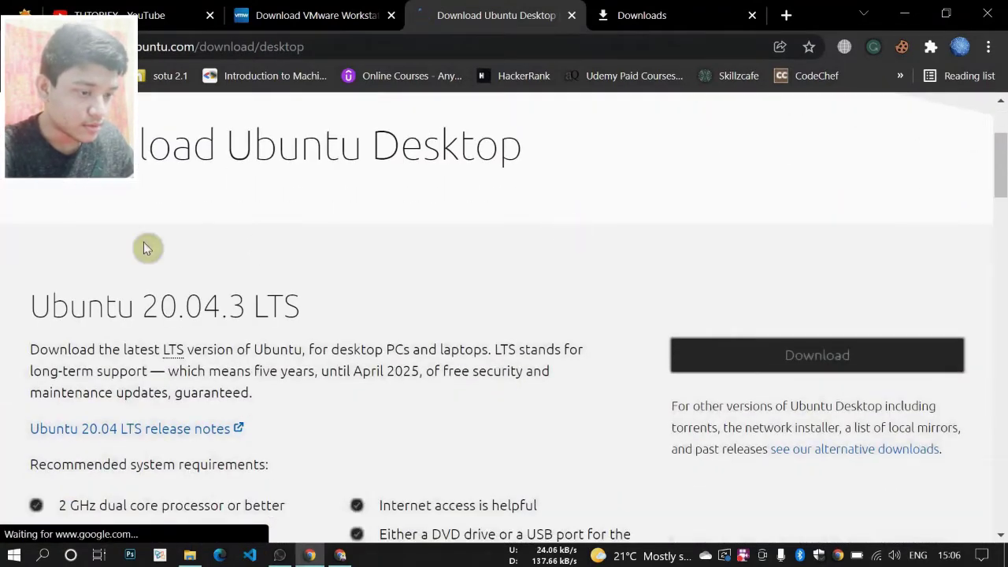
scroll(225, 275, down, 5)
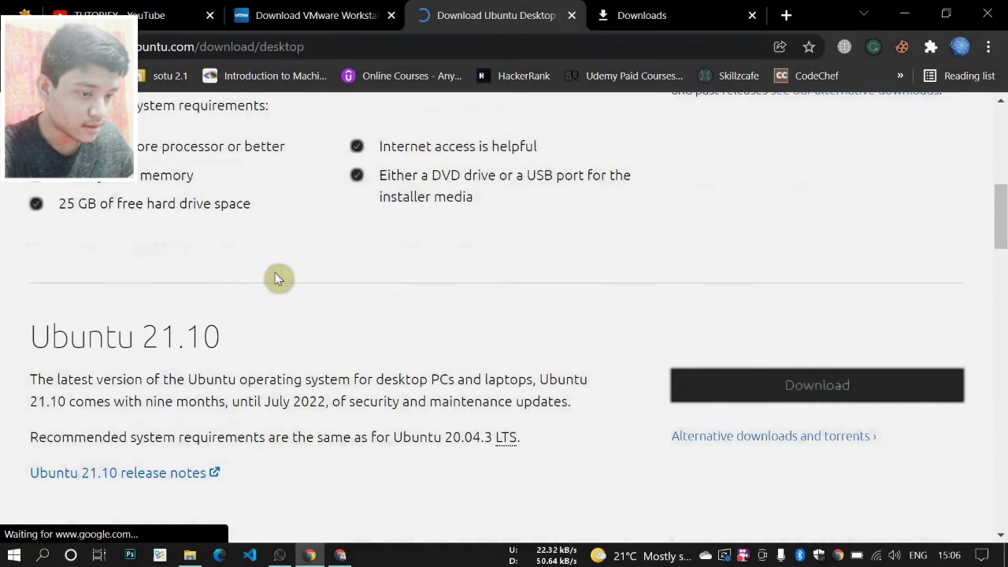
scroll(307, 277, up, 4)
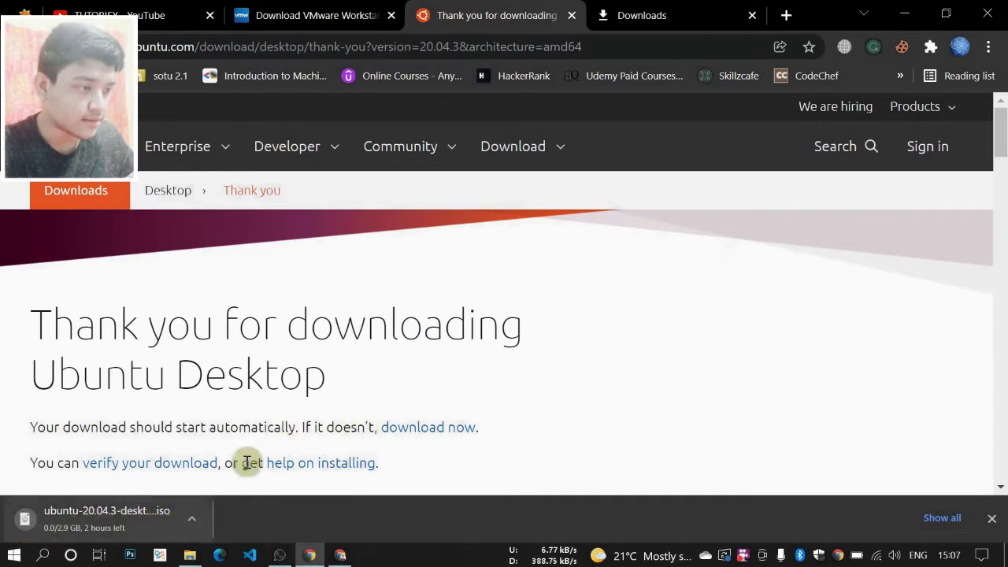
click(702, 12)
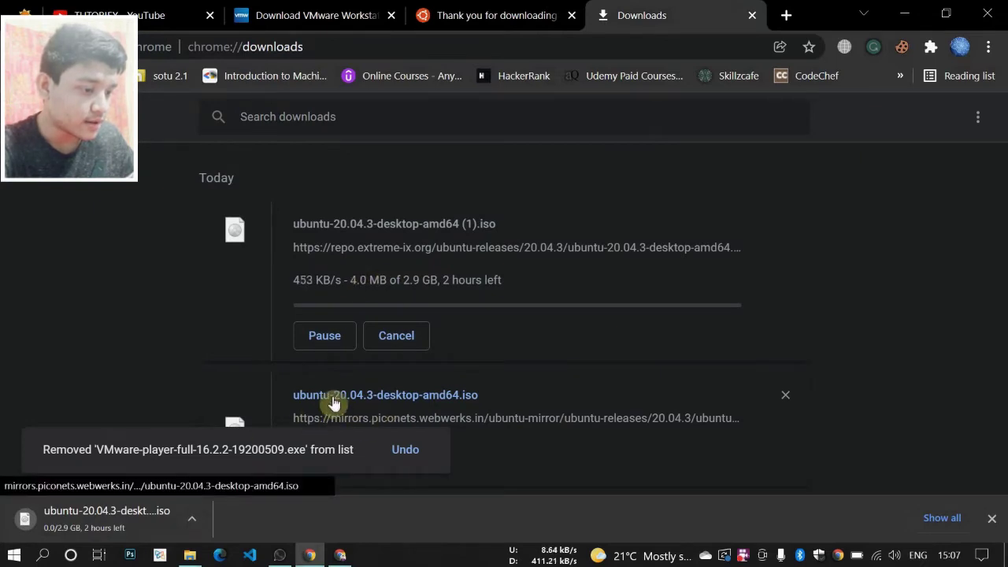
click(398, 336)
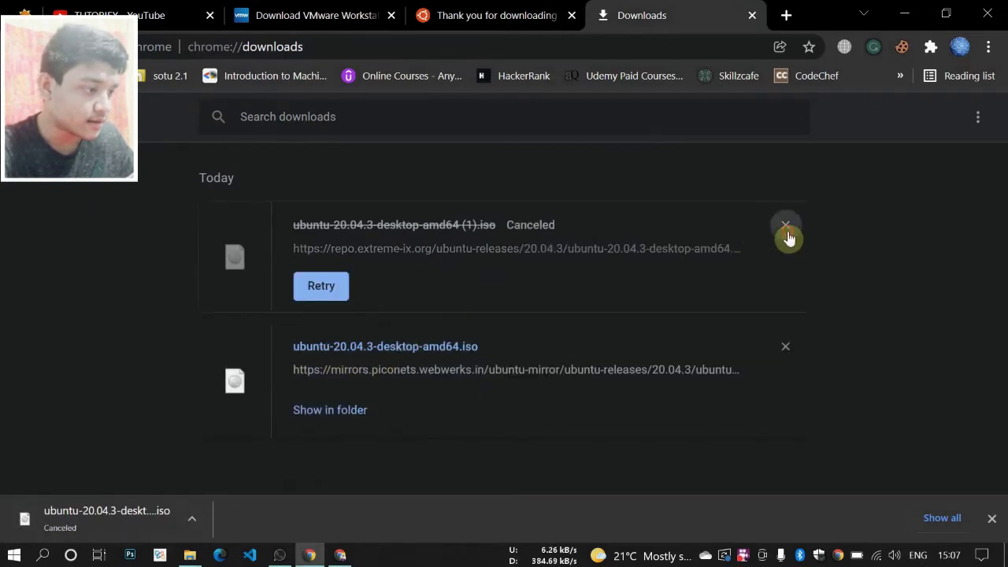
click(785, 225)
mouse_move(190, 554)
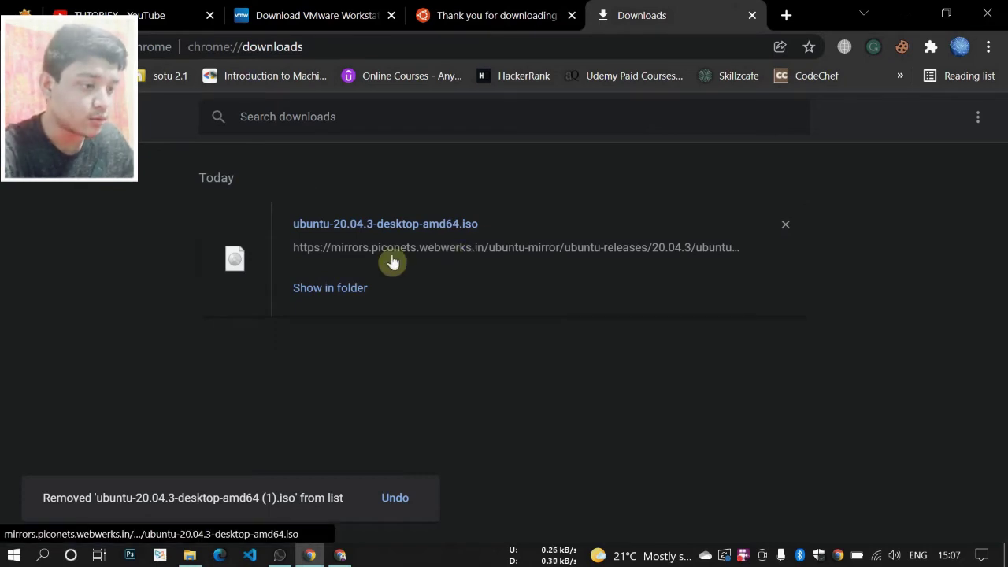
- Launch the VMware-player-16.1.2-17966106.exe installer from the Downloads folder
click(190, 555)
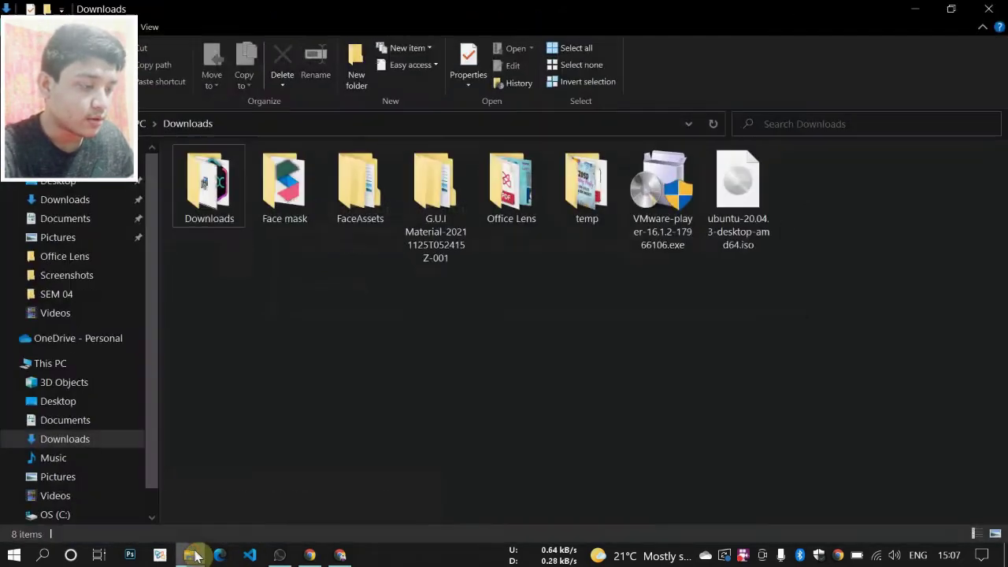
click(684, 215)
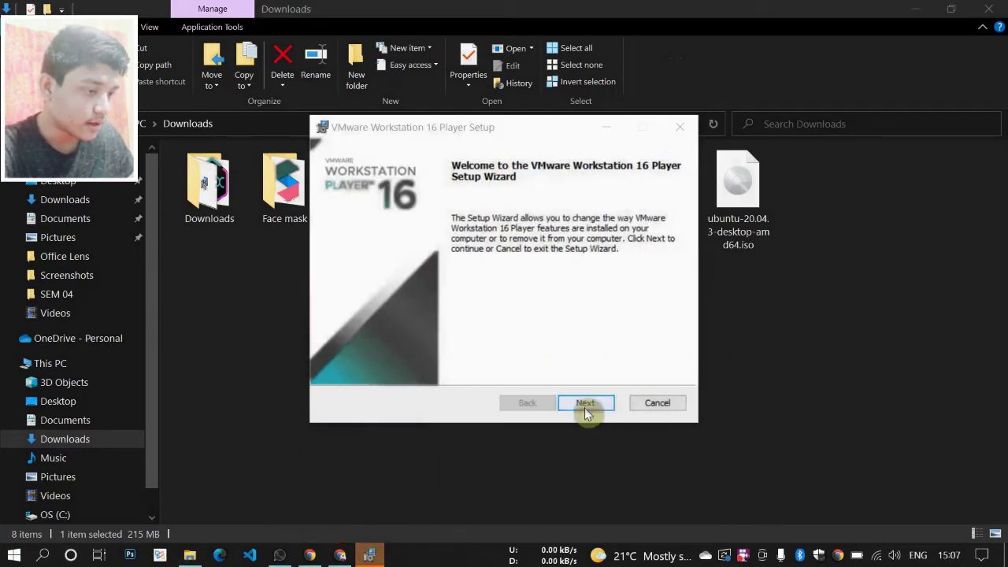
- Go past the welcome page and Change option, then cancel the setup and finish the wizard
click(586, 405)
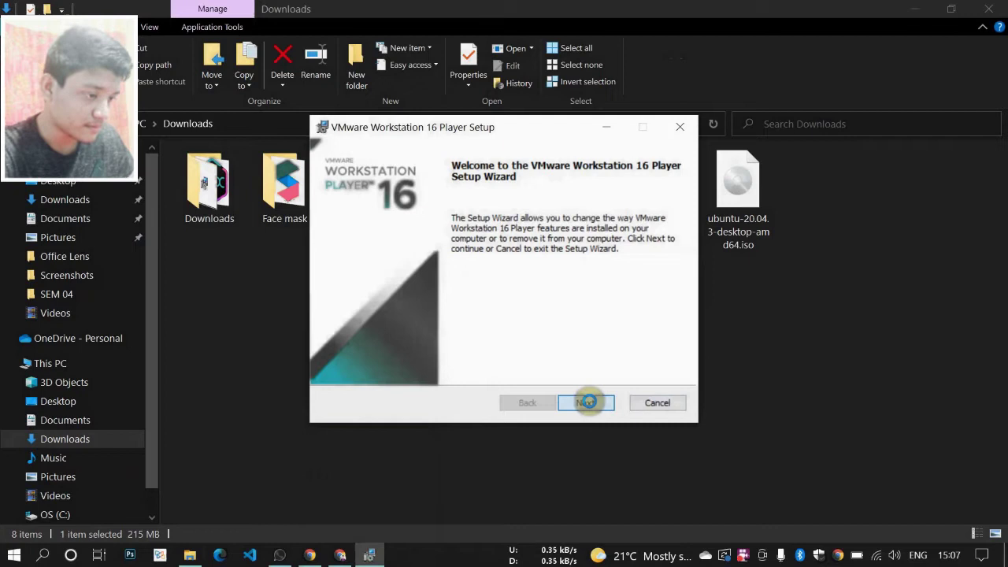
click(588, 404)
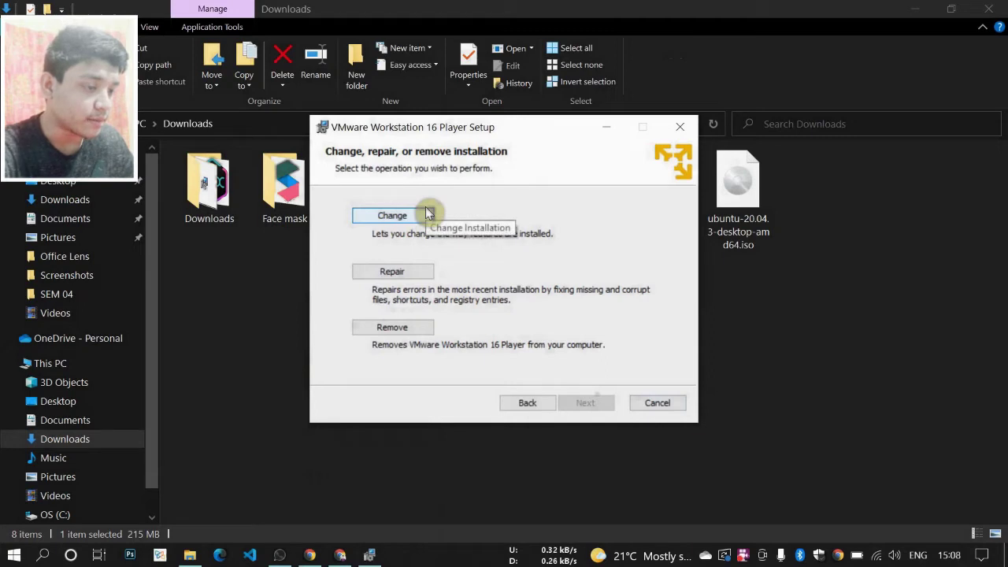
click(402, 218)
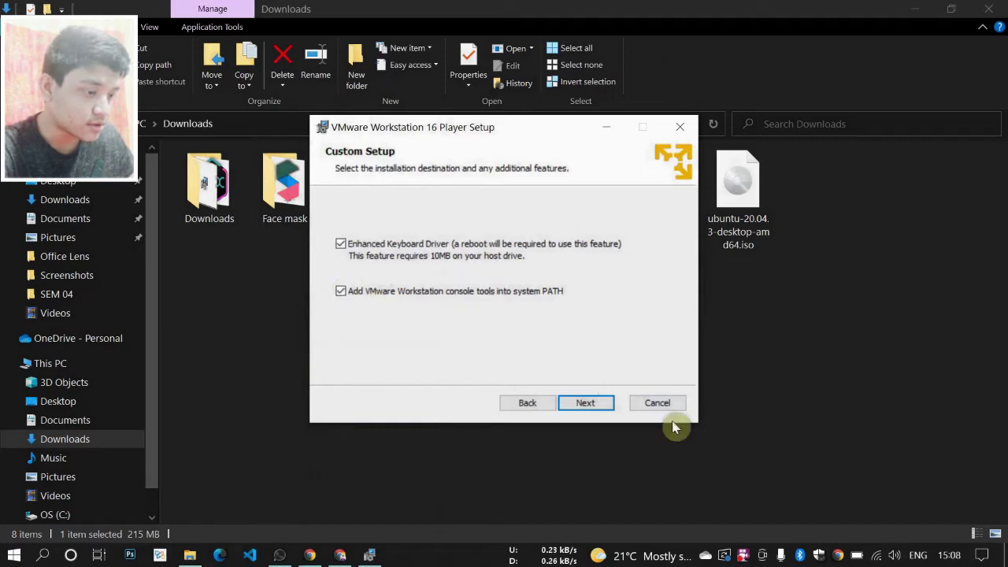
click(596, 401)
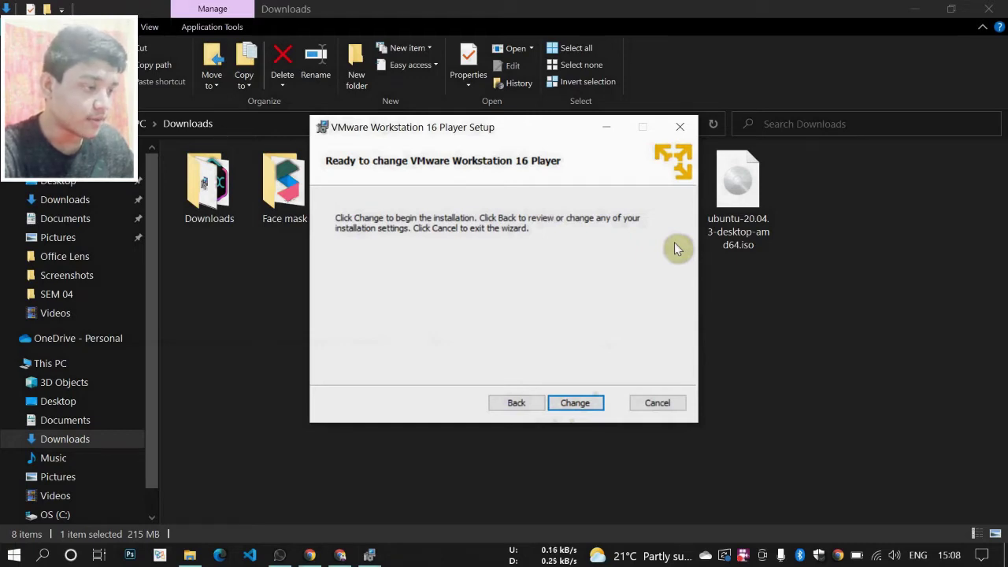
click(679, 127)
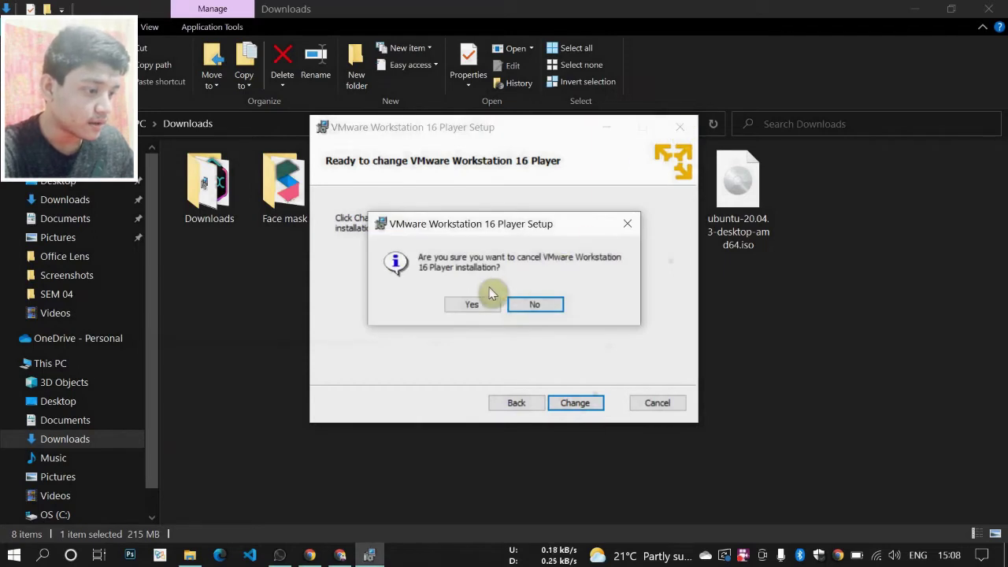
click(470, 305)
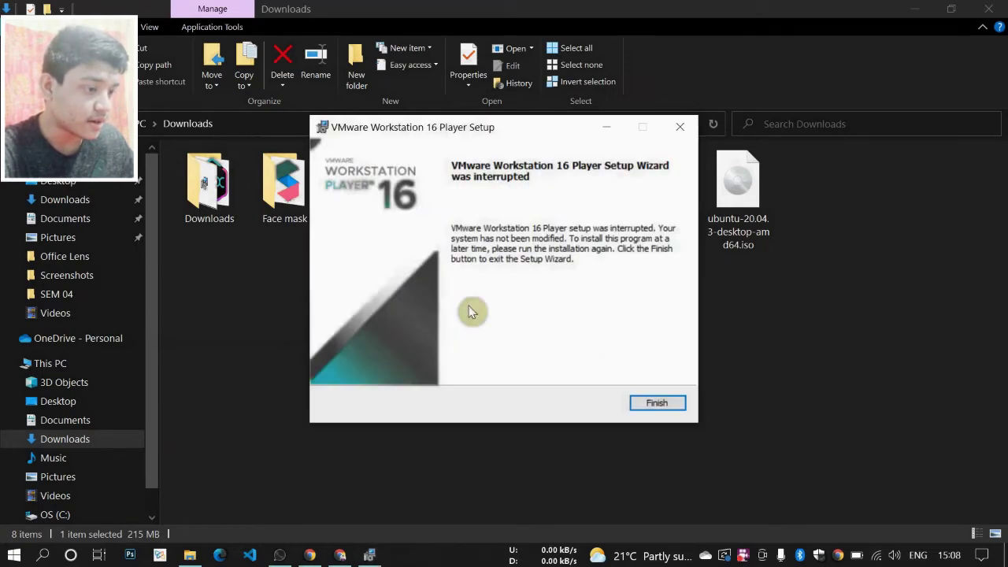
click(656, 402)
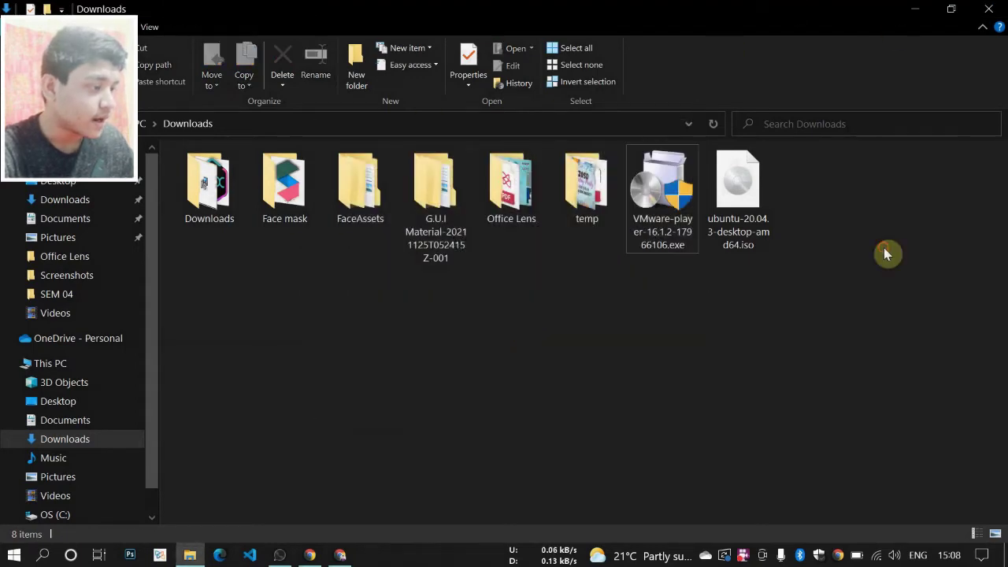
- Minimize Chrome and launch VMware Workstation 16 Player via Windows search for 'vmw'
key(alt+Tab)
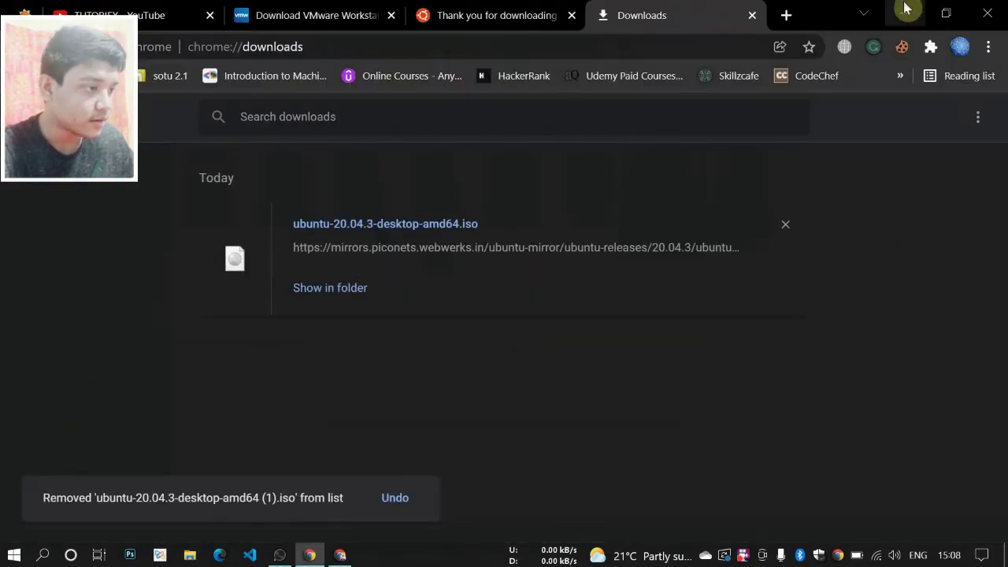
click(905, 13)
click(41, 553)
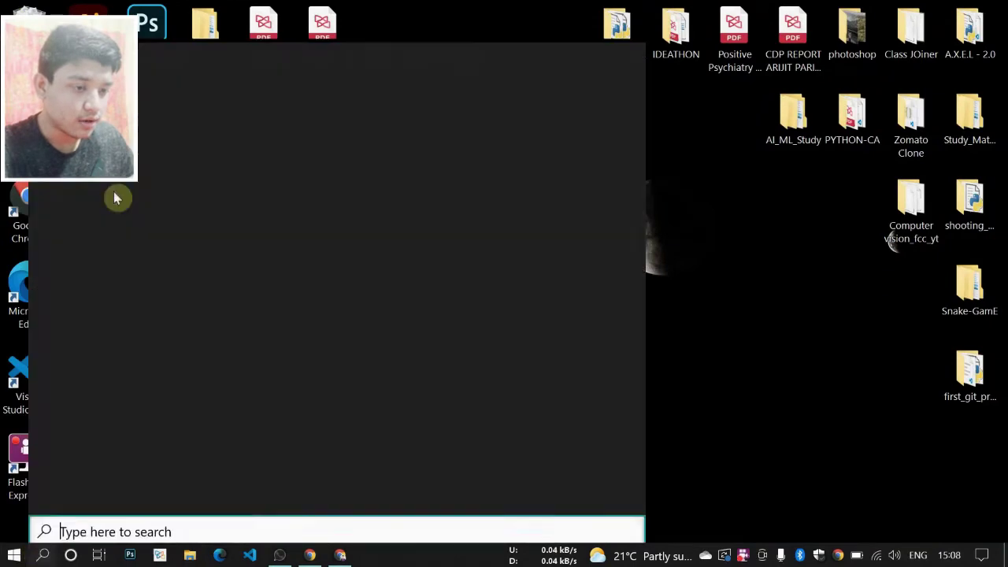
text(vmw)
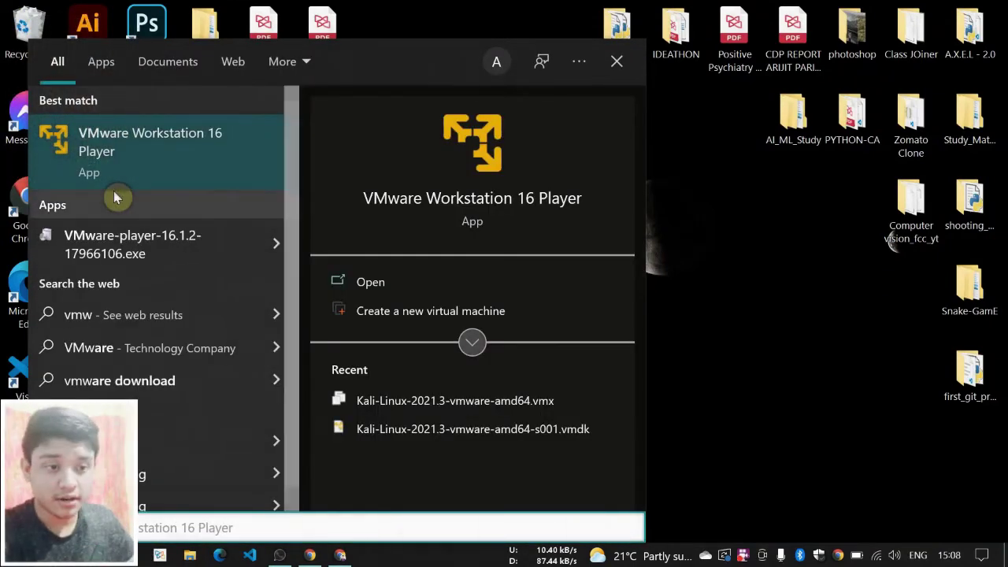
key(Return)
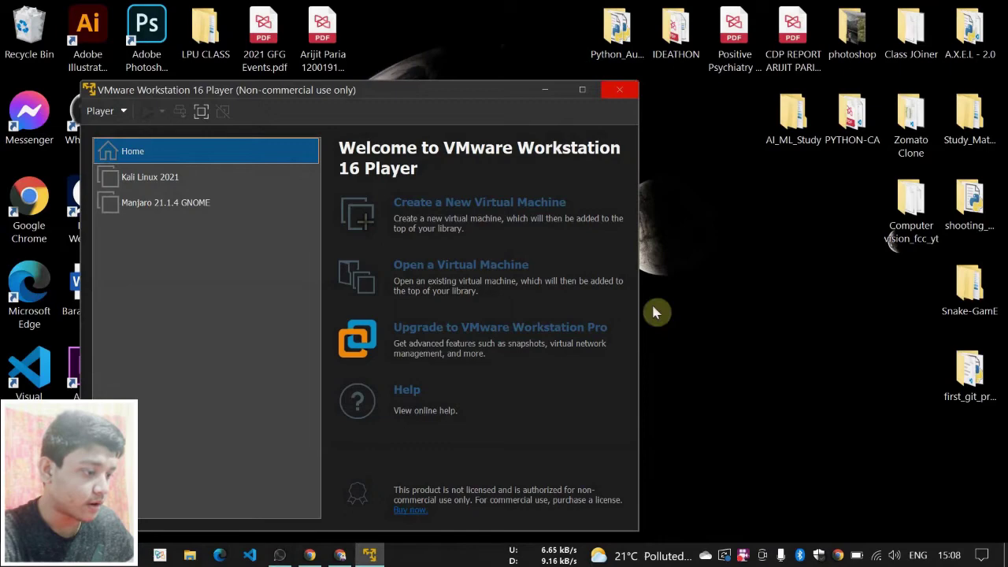
- Enlarge the Player window and start a new VM, installing the OS later as Linux Ubuntu 64-bit
drag(638, 386, 736, 386)
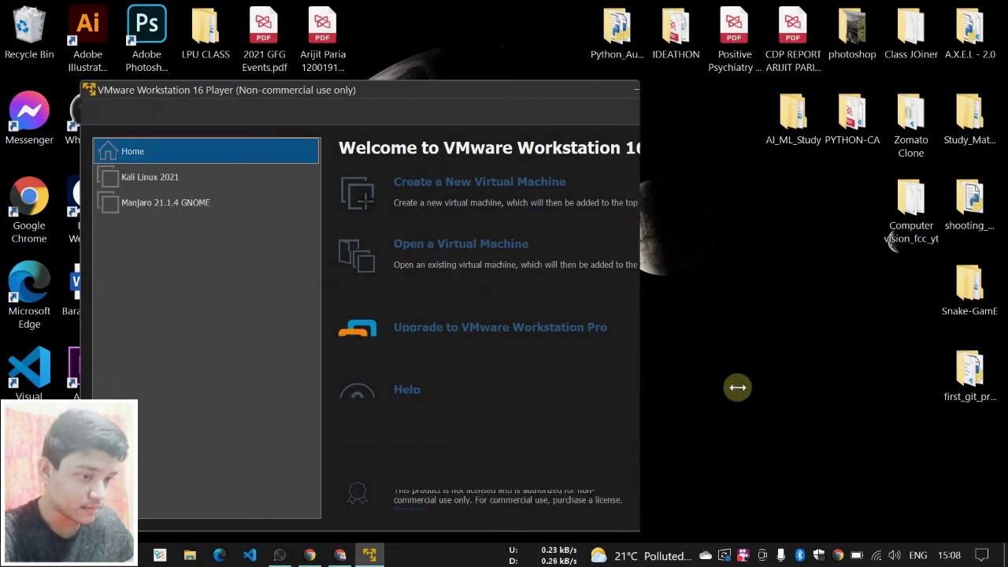
drag(85, 79, 51, 19)
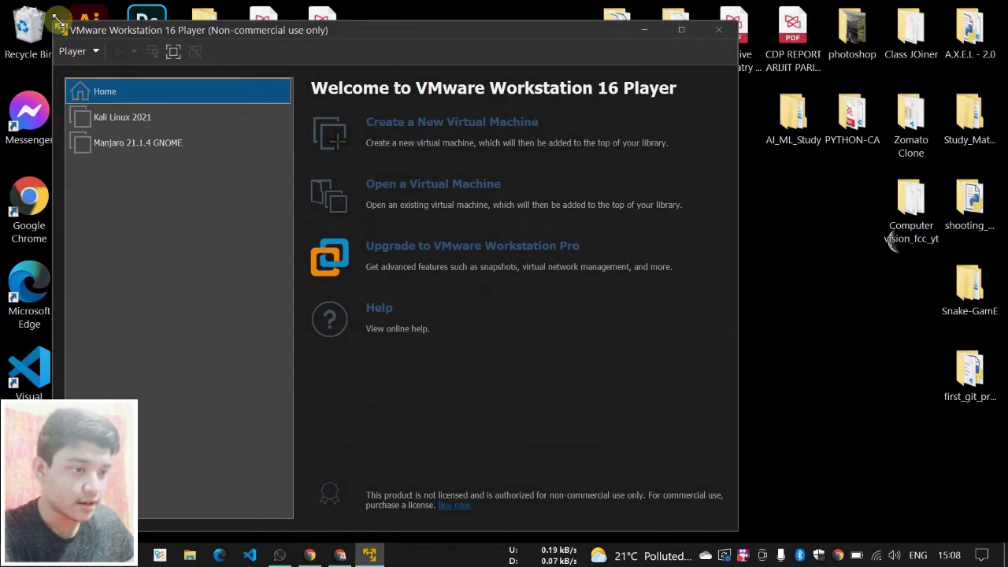
drag(367, 25, 488, 33)
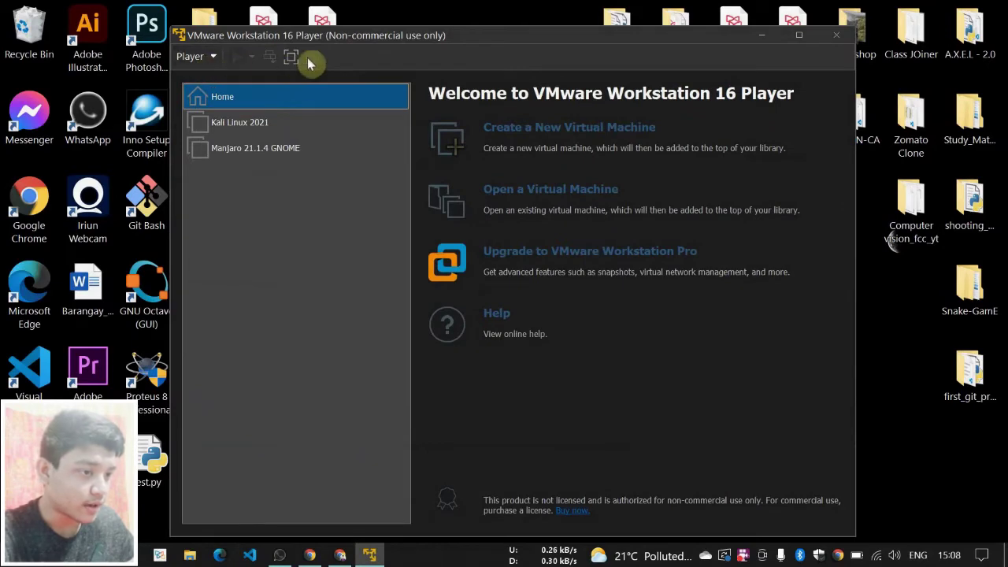
click(510, 138)
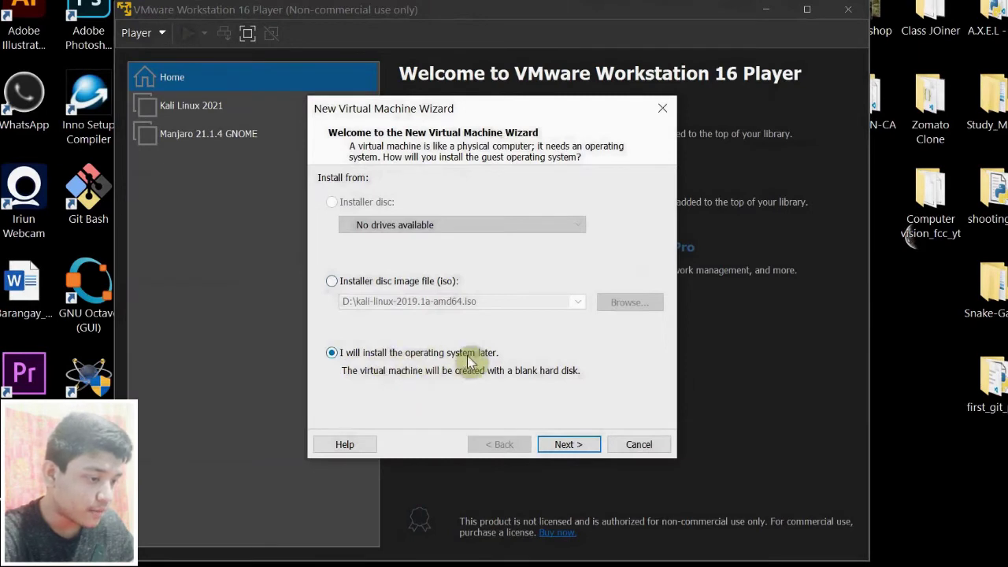
click(593, 448)
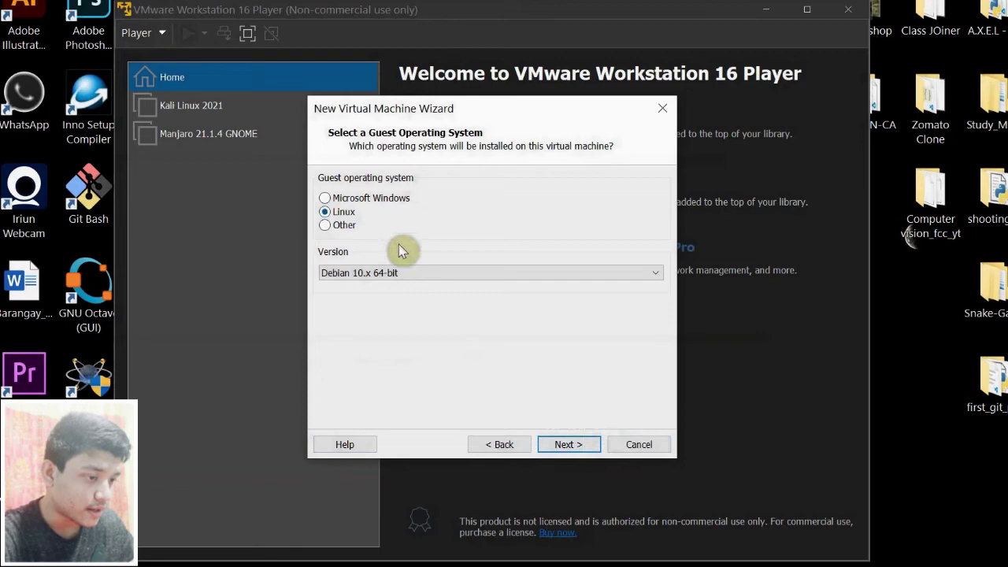
click(404, 276)
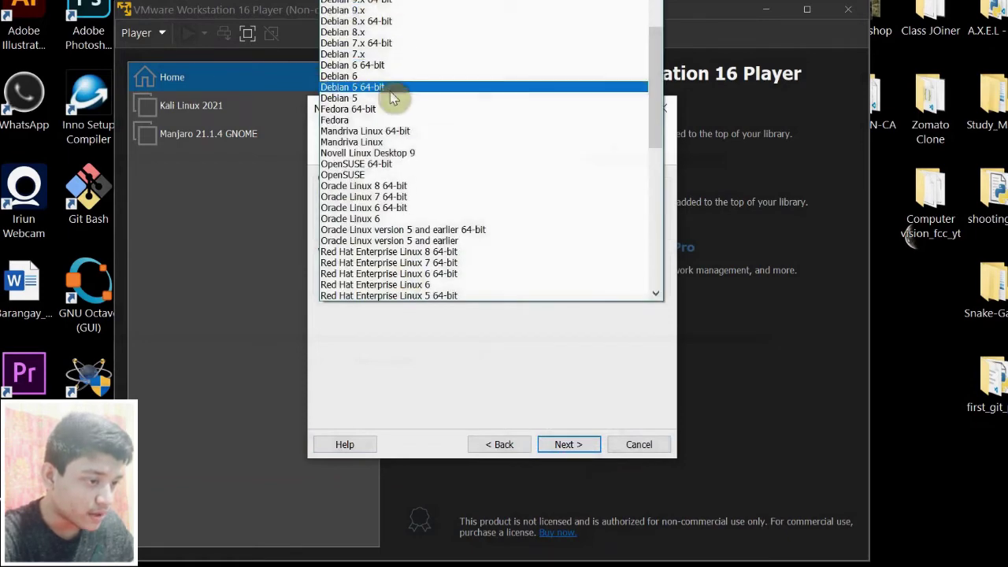
scroll(388, 146, down, 10)
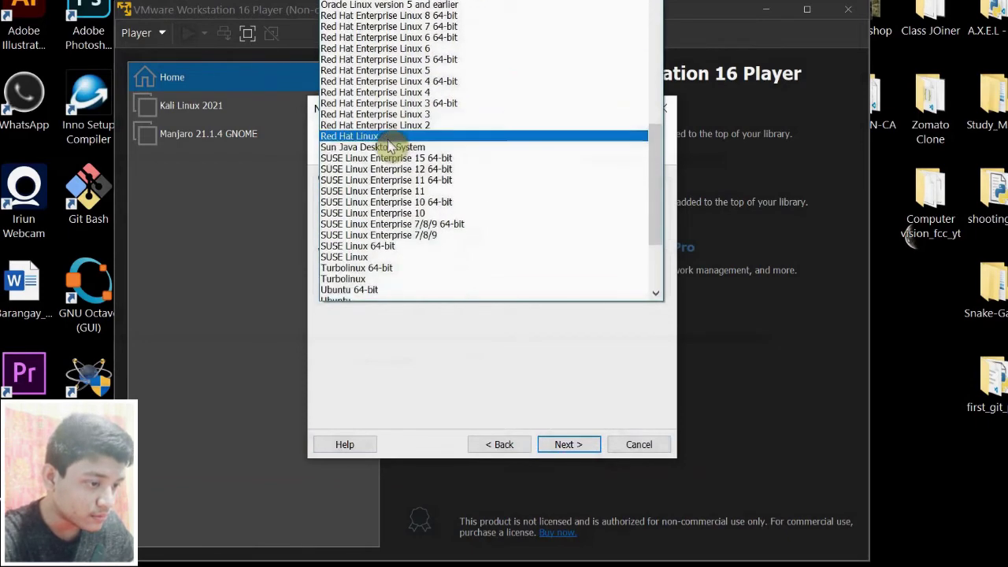
scroll(392, 148, down, 1)
click(371, 154)
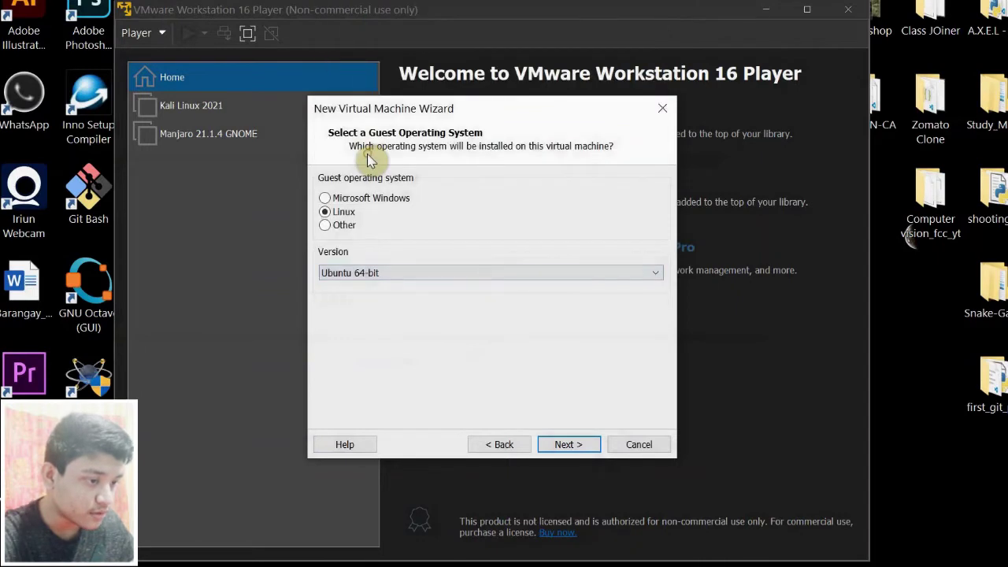
click(583, 447)
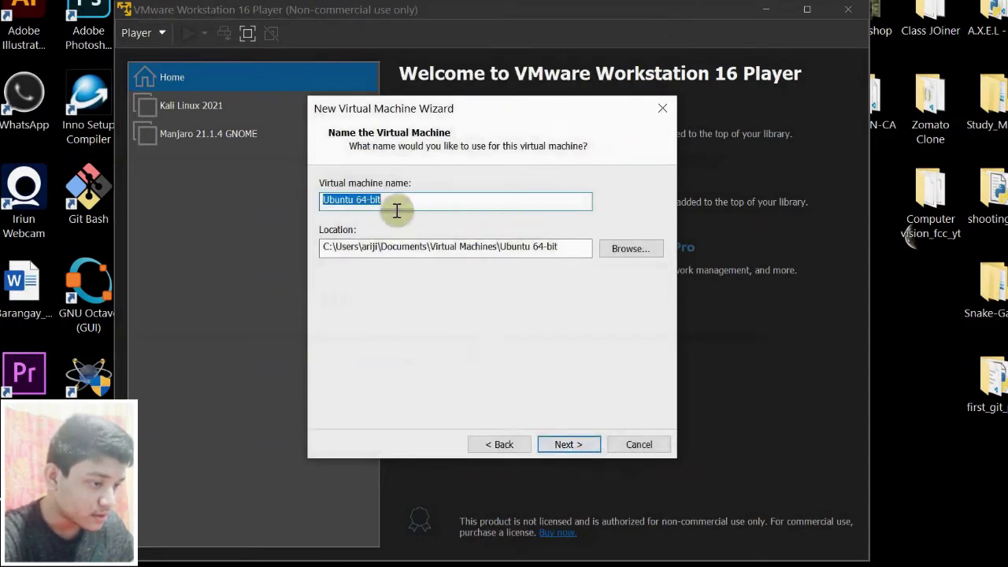
- Keep the default name and location, set a 30 GB split disk, and open Customize Hardware
click(587, 448)
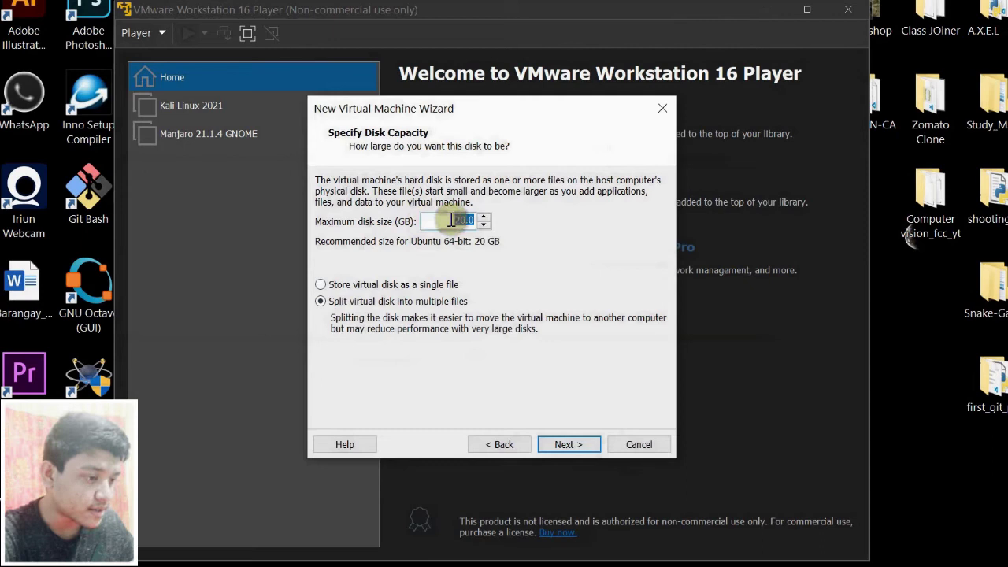
click(457, 221)
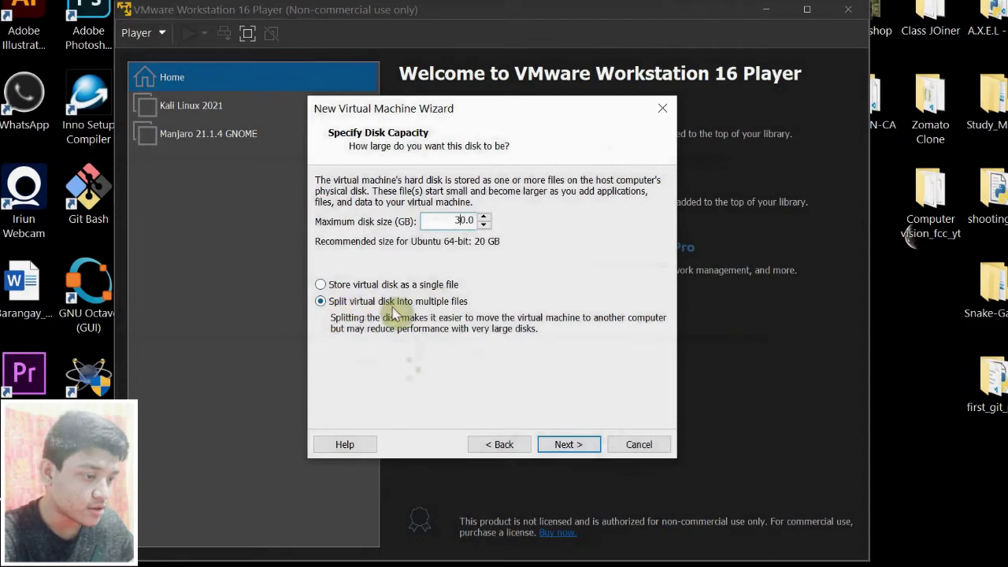
click(578, 444)
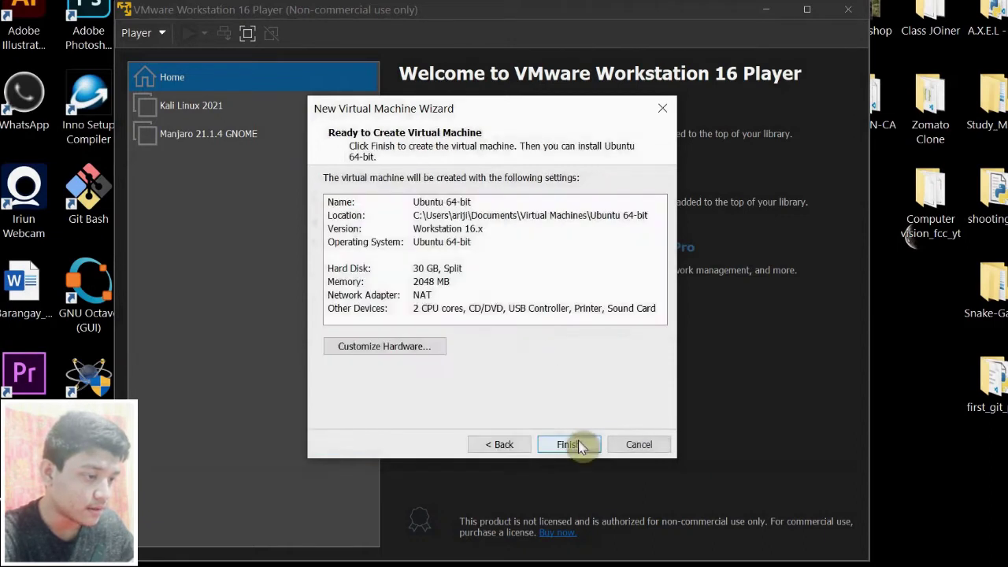
click(418, 347)
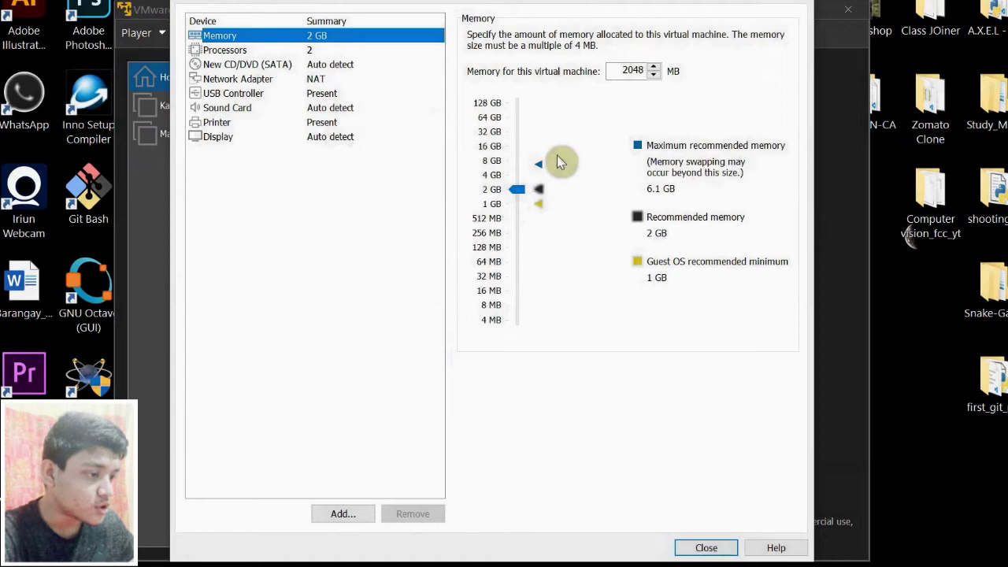
- Raise the VM's memory to 4096 MB and leave the processor count at 2 cores
drag(523, 193, 522, 180)
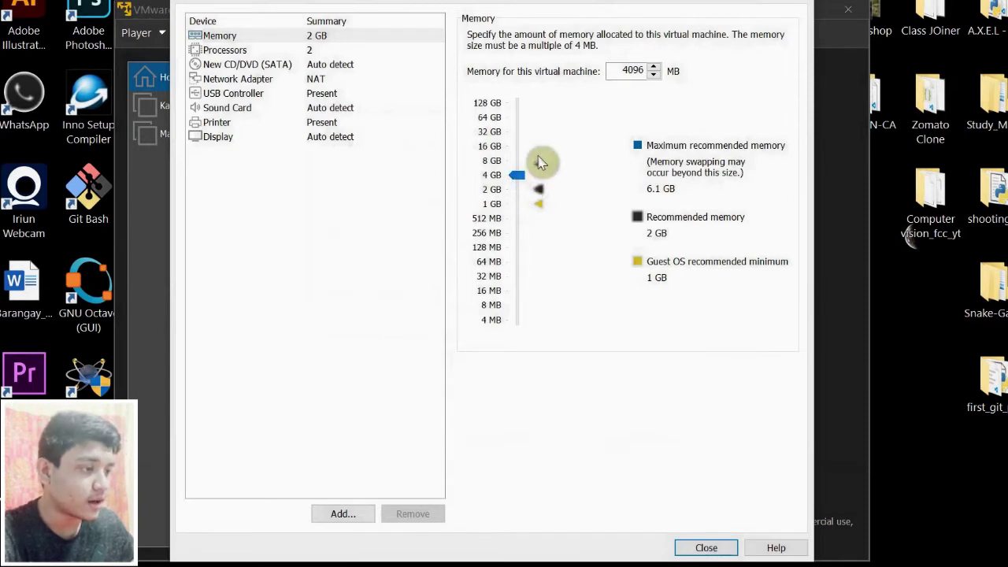
click(282, 52)
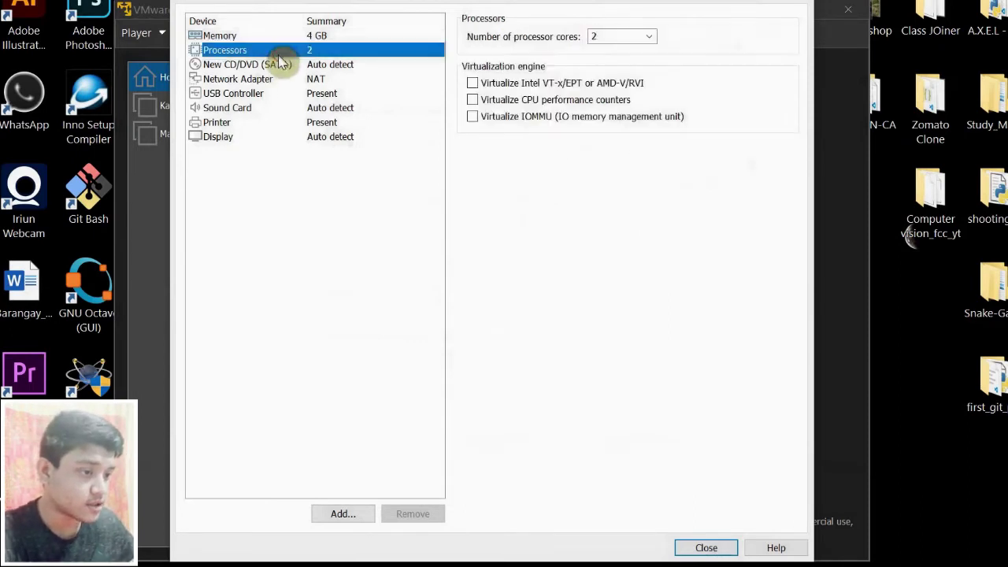
click(642, 38)
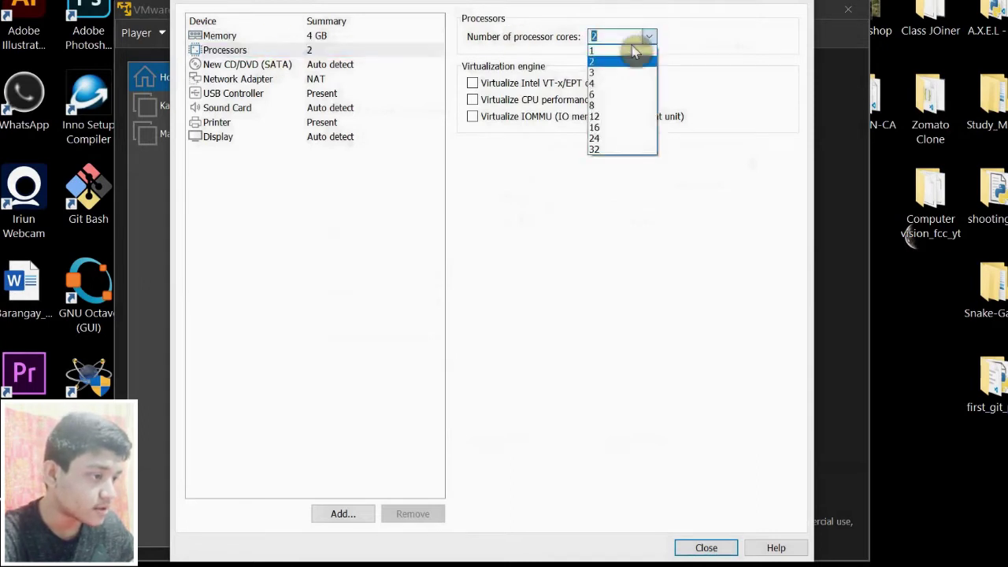
click(650, 37)
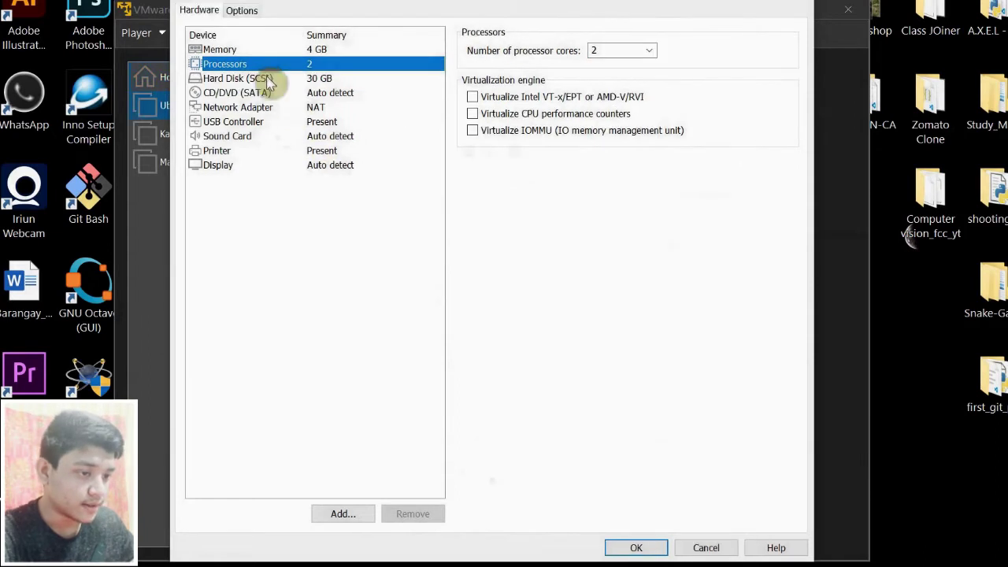
- Point the CD/DVD drive at ubuntu-20.04.3-desktop-amd64.iso from Downloads and save the hardware settings
click(247, 92)
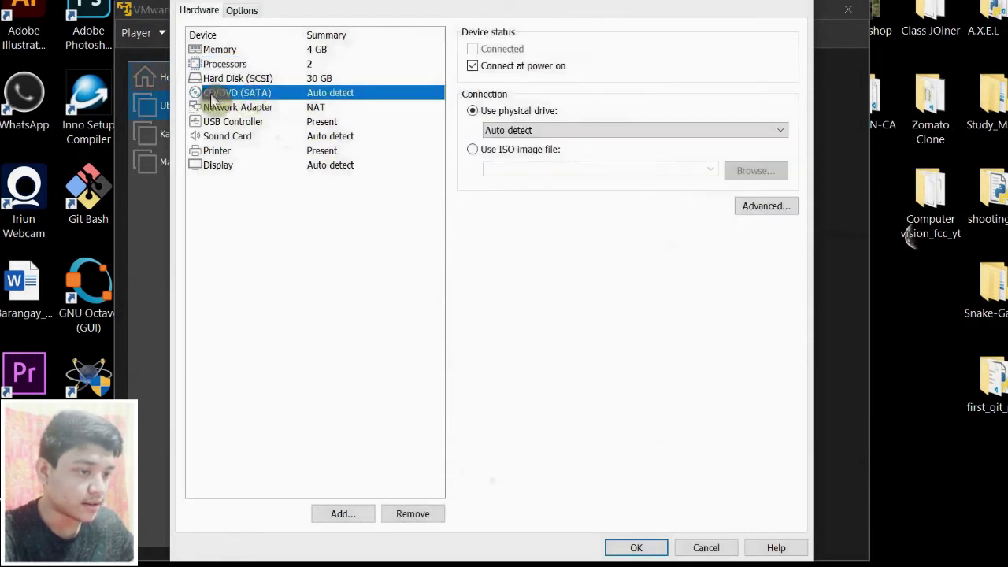
click(472, 149)
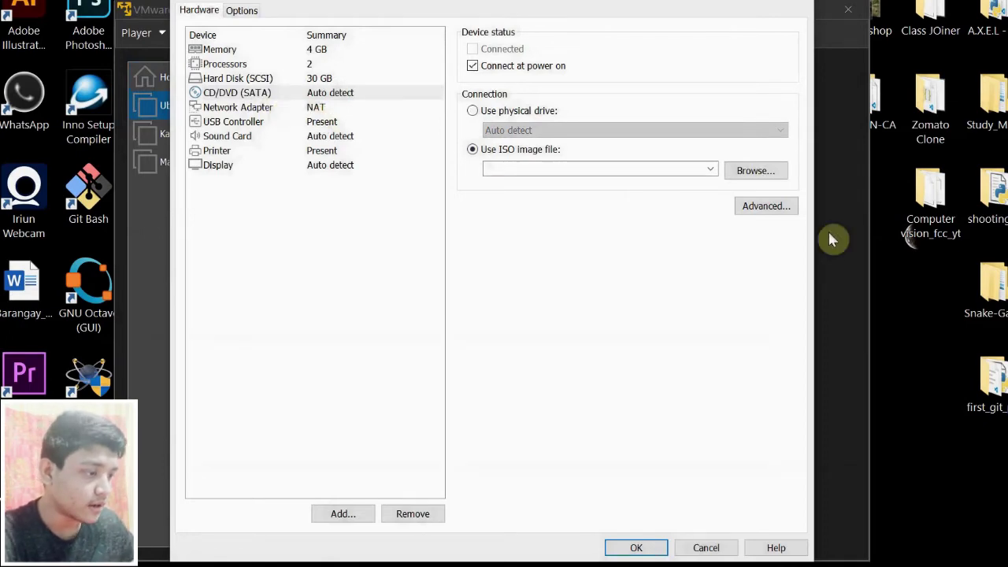
click(785, 173)
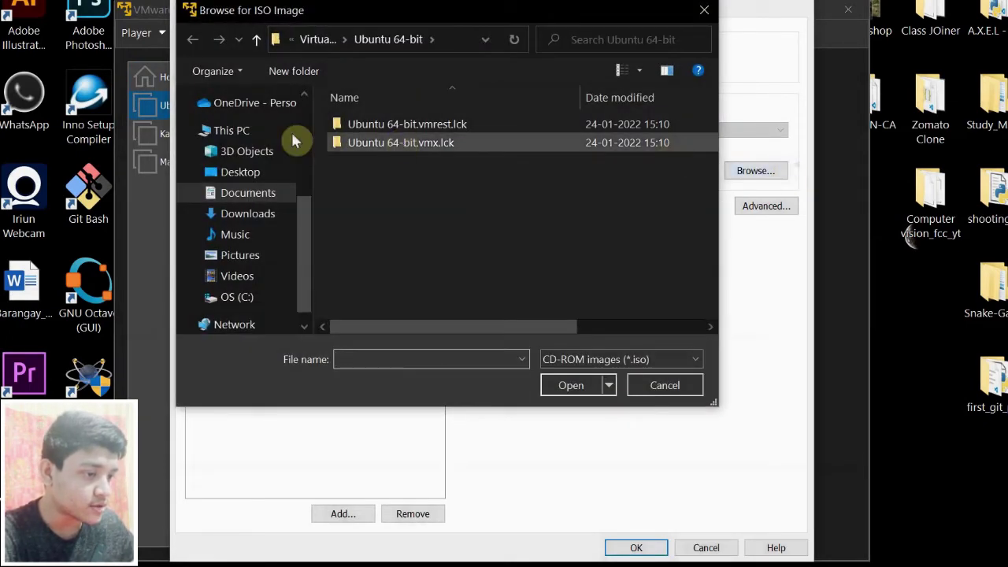
click(234, 217)
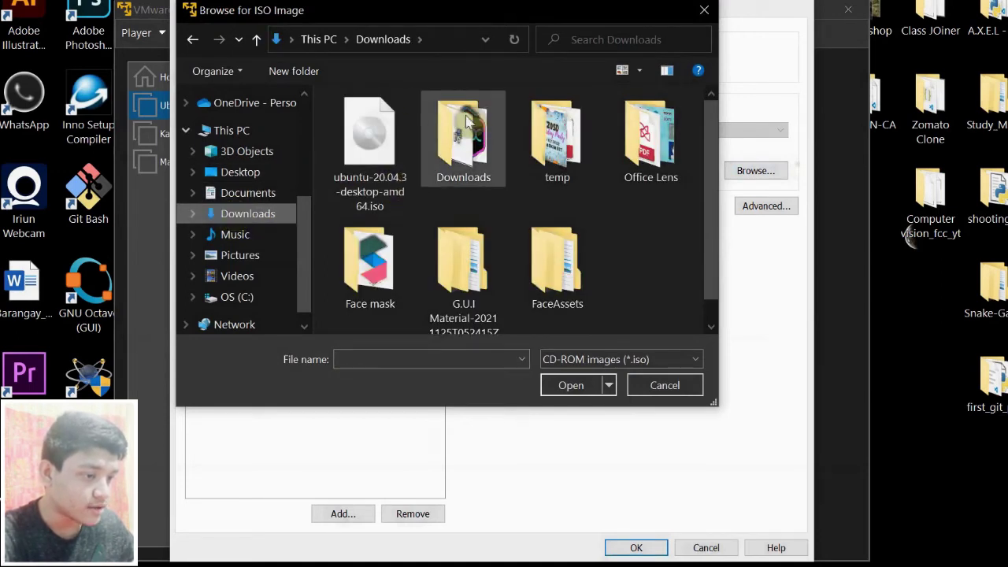
scroll(462, 126, down, 1)
click(399, 133)
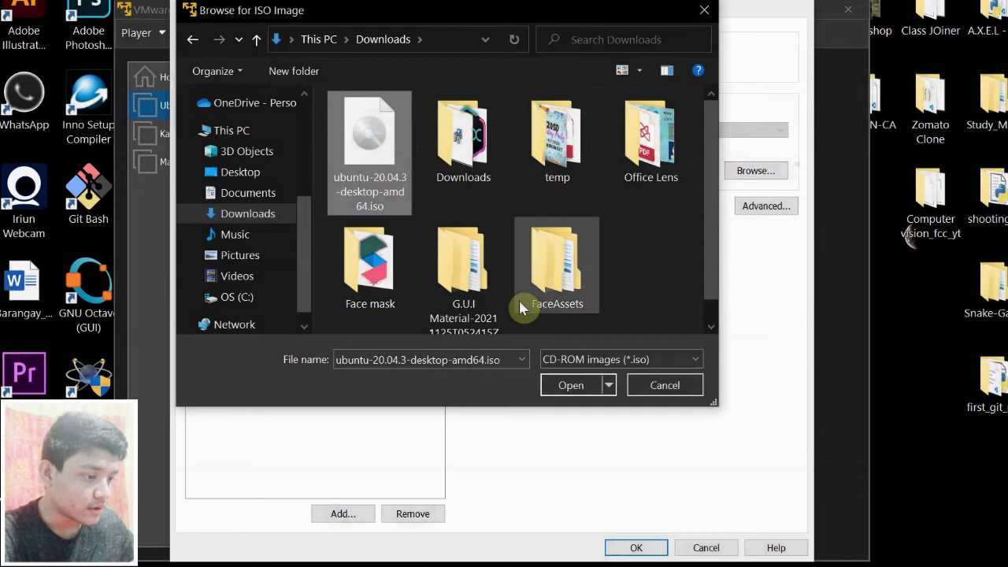
click(570, 386)
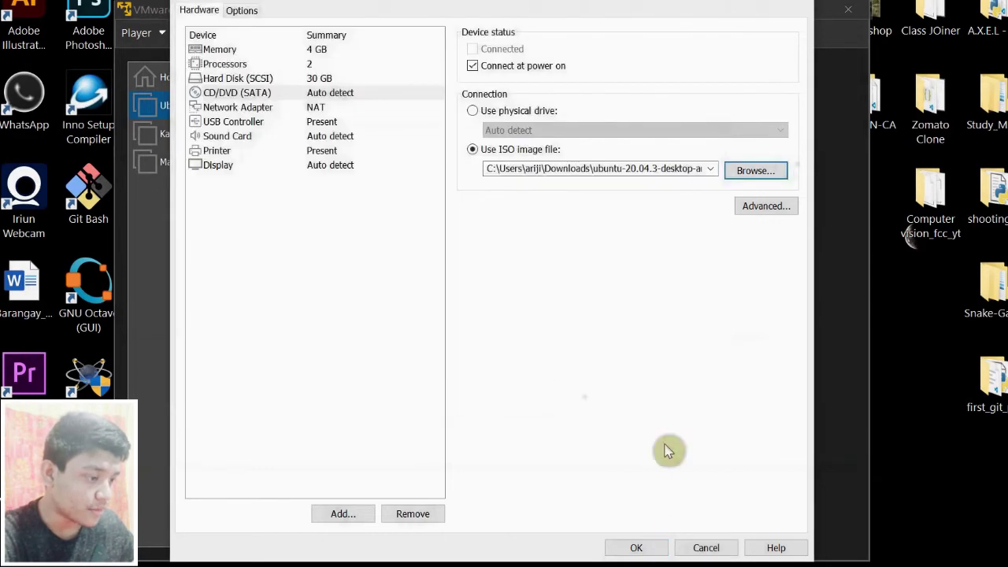
click(640, 546)
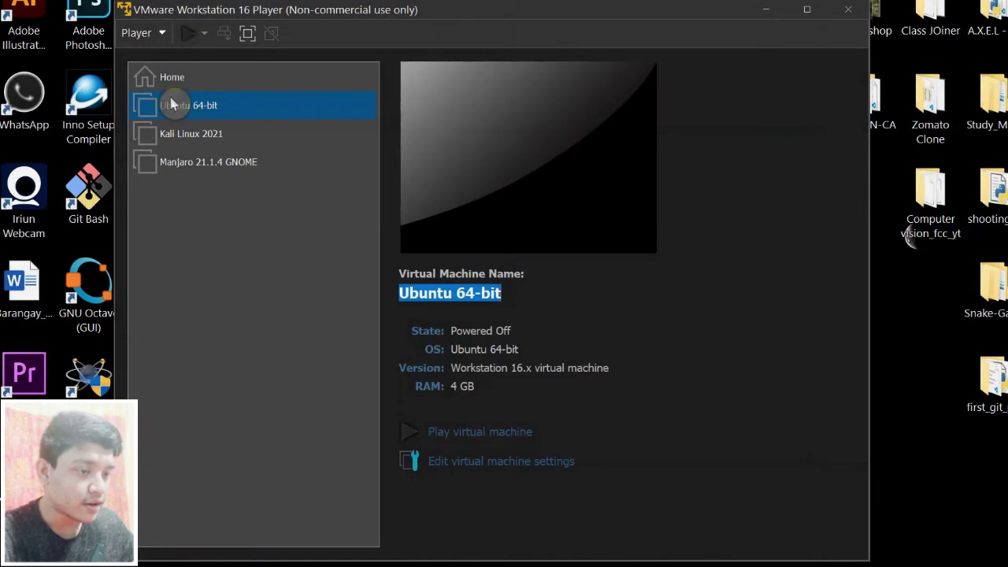
- Power on the Ubuntu 64-bit machine from the library and enlarge its window
click(237, 103)
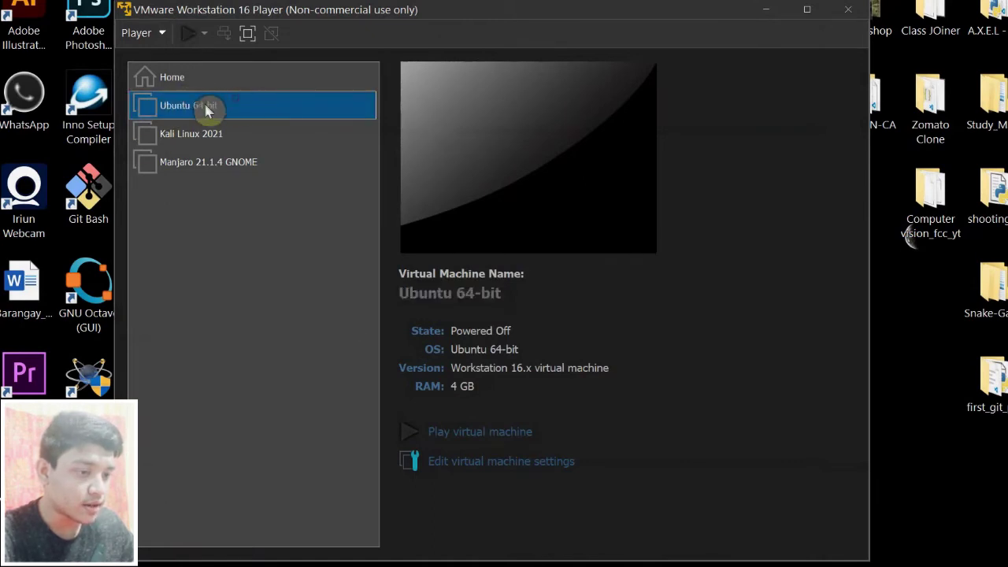
click(190, 36)
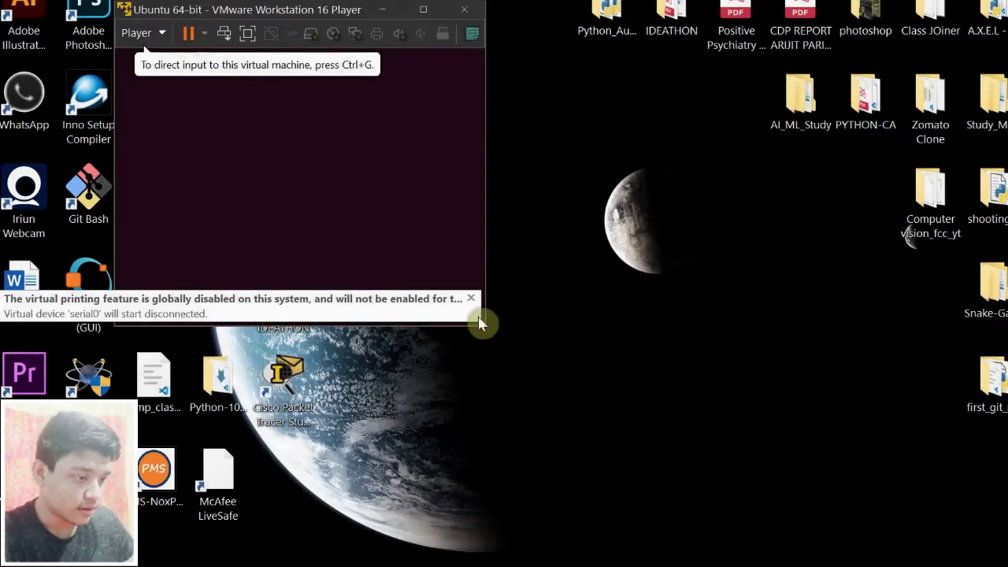
drag(485, 325, 952, 534)
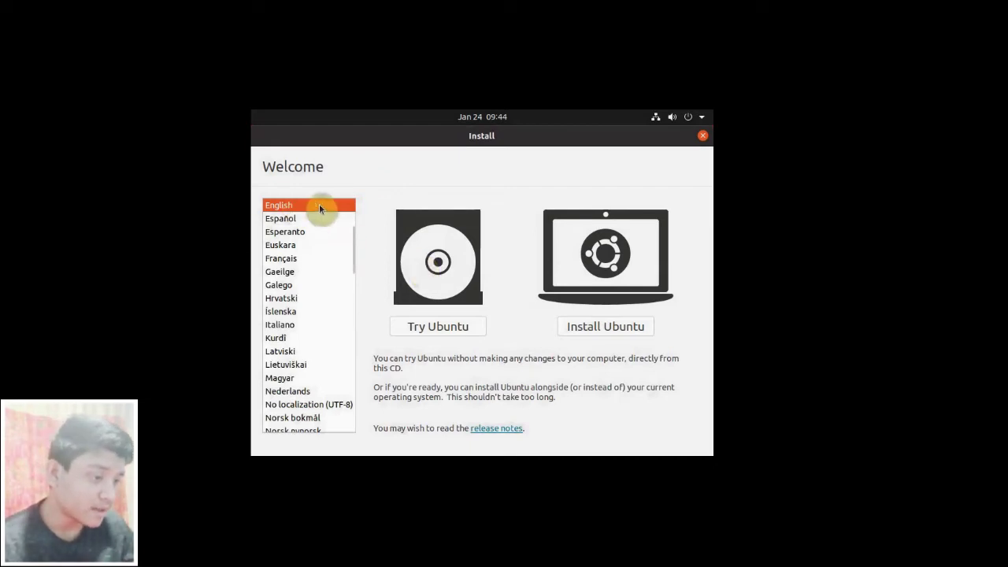
- Install Ubuntu with the English (US) keyboard, normal installation, erased disk and Kolkata location
click(599, 329)
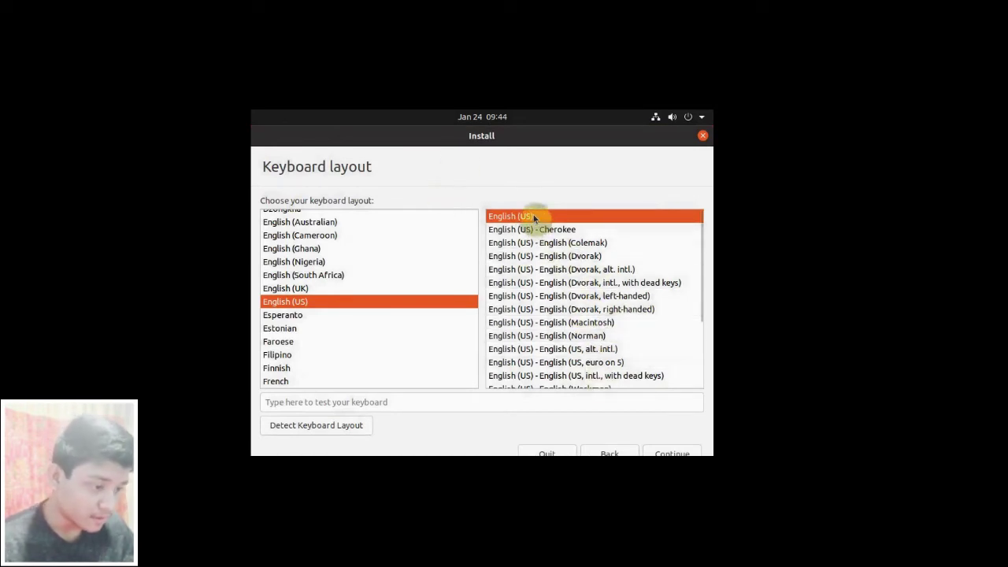
click(666, 452)
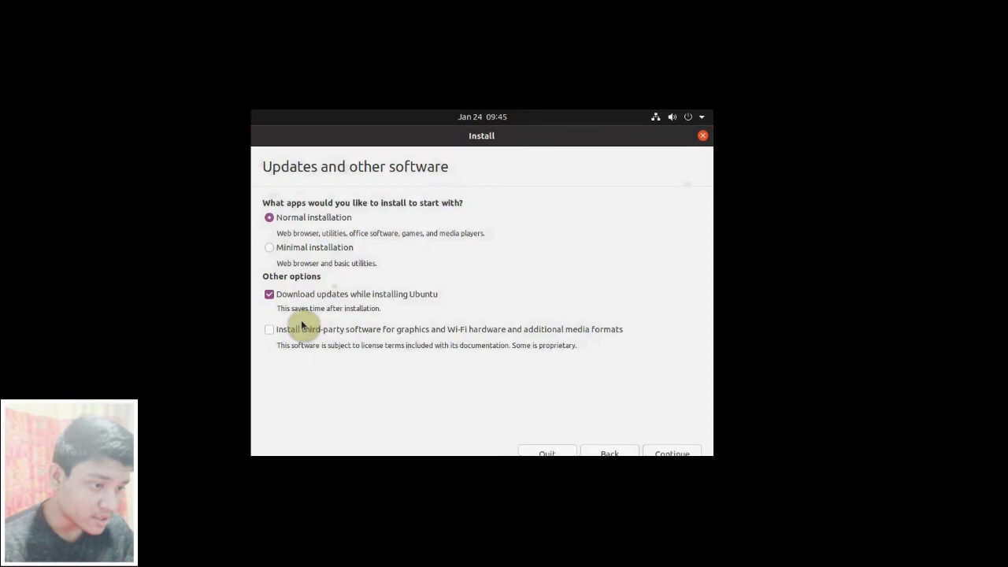
click(676, 454)
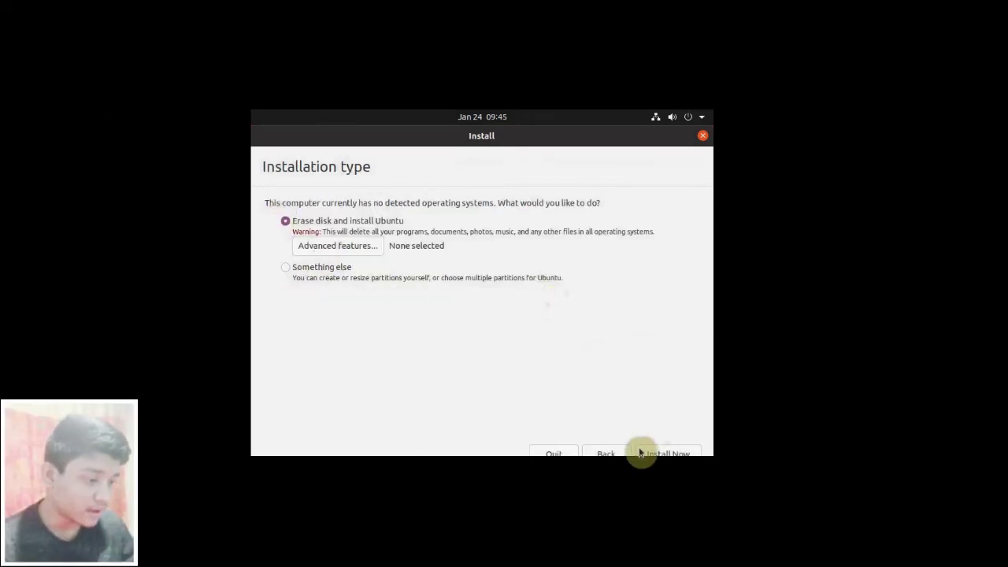
click(663, 455)
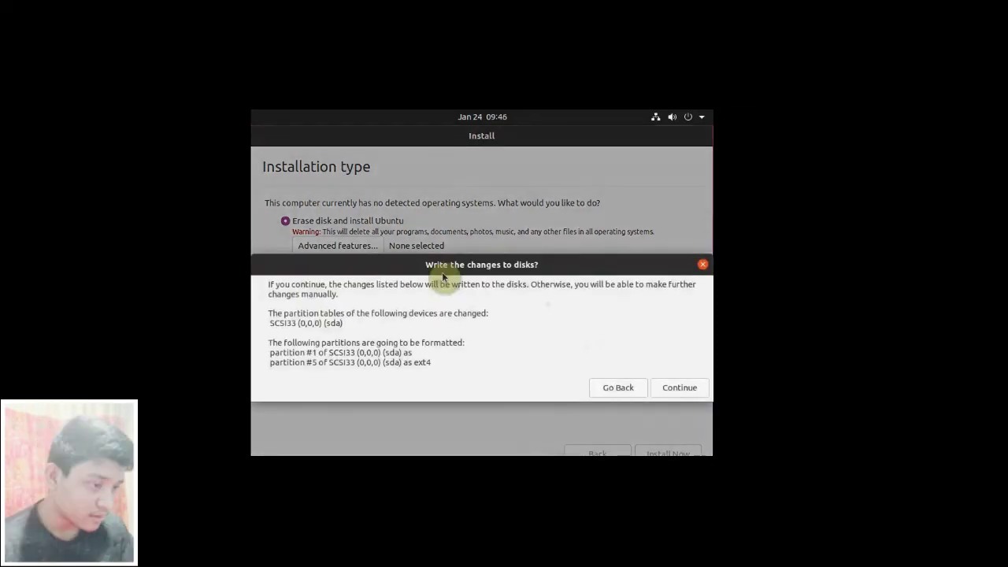
click(675, 388)
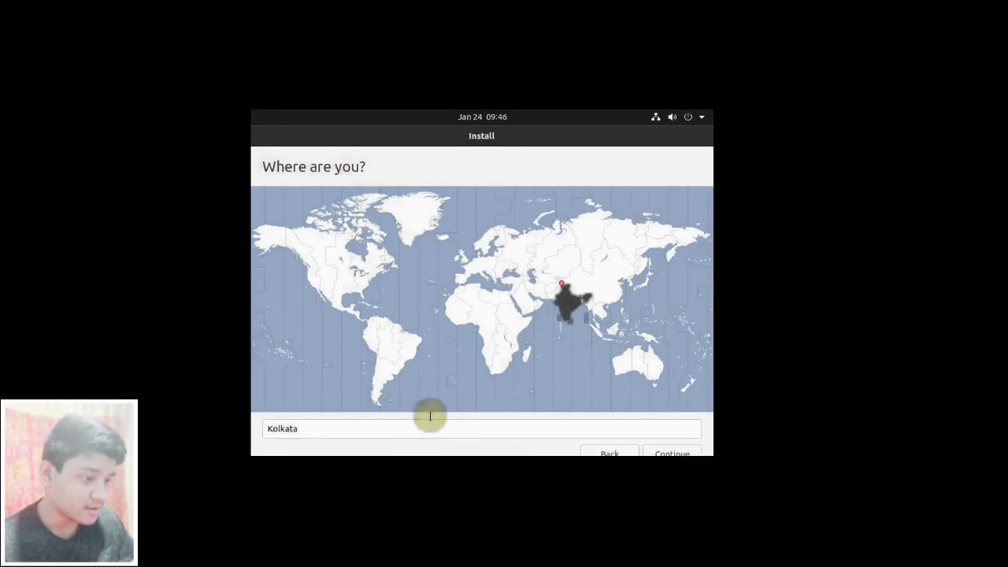
click(670, 455)
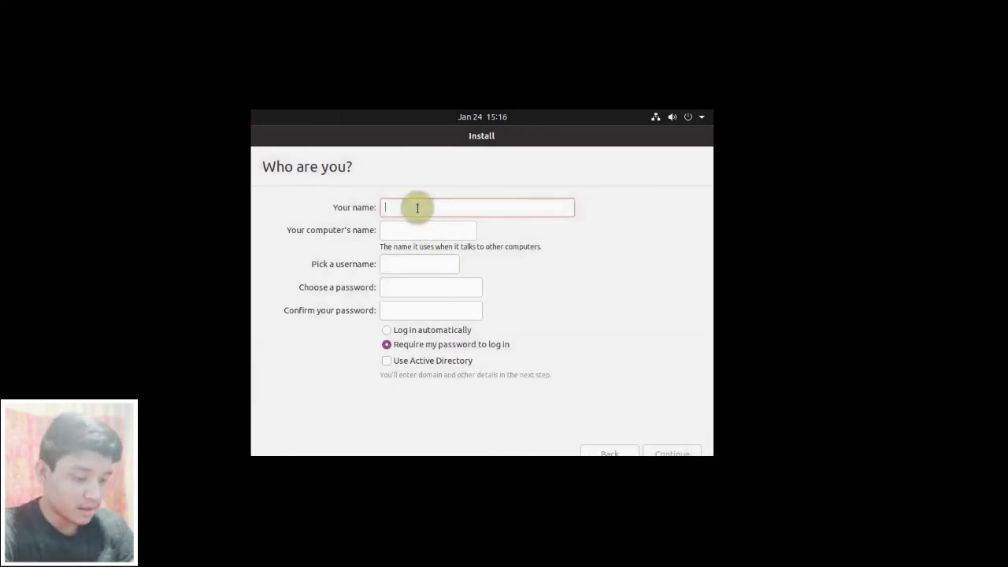
- Enter the user's name, username and password, enable automatic login, and start the installation
text(Arijit Paria)
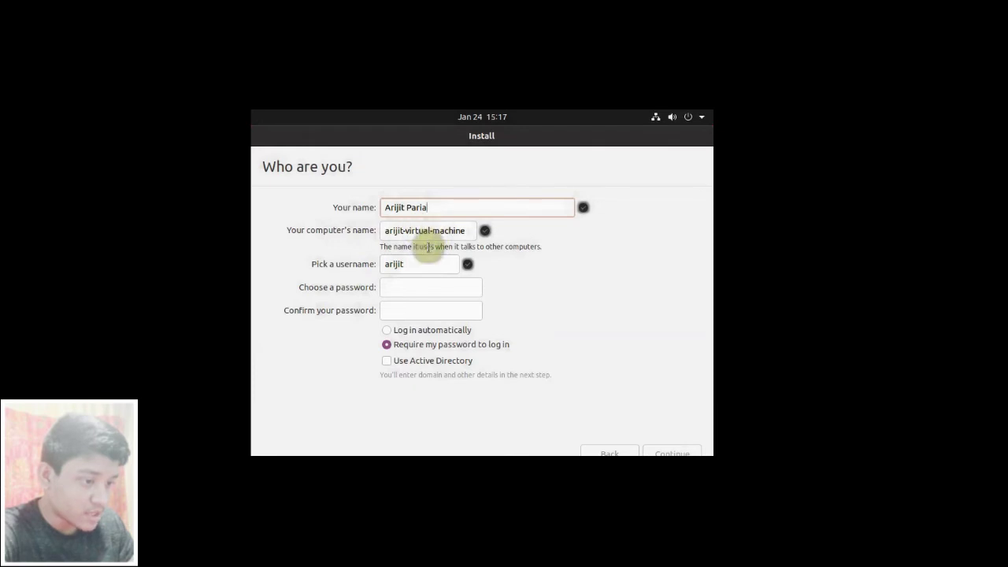
click(409, 265)
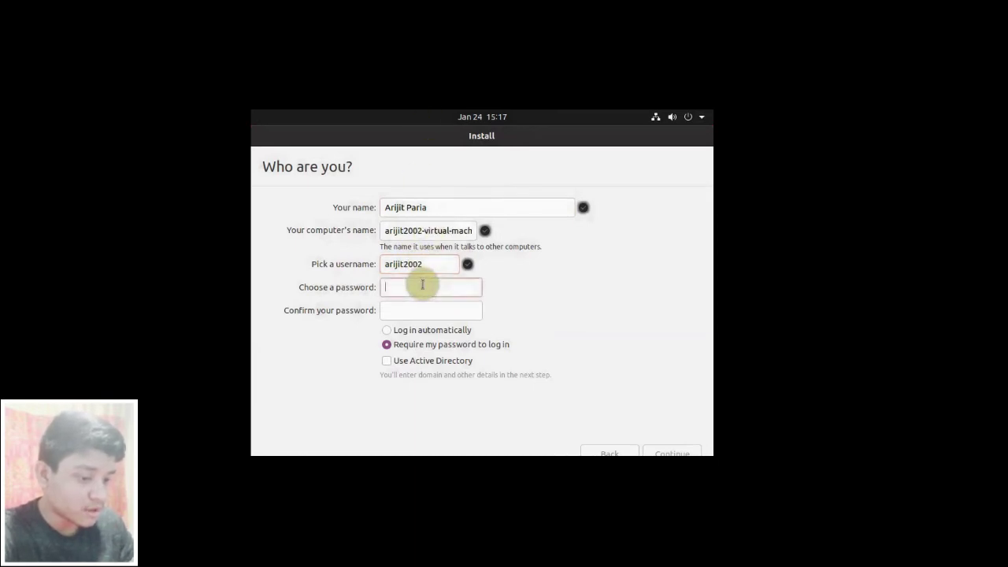
text(1234)
click(411, 310)
text(1234)
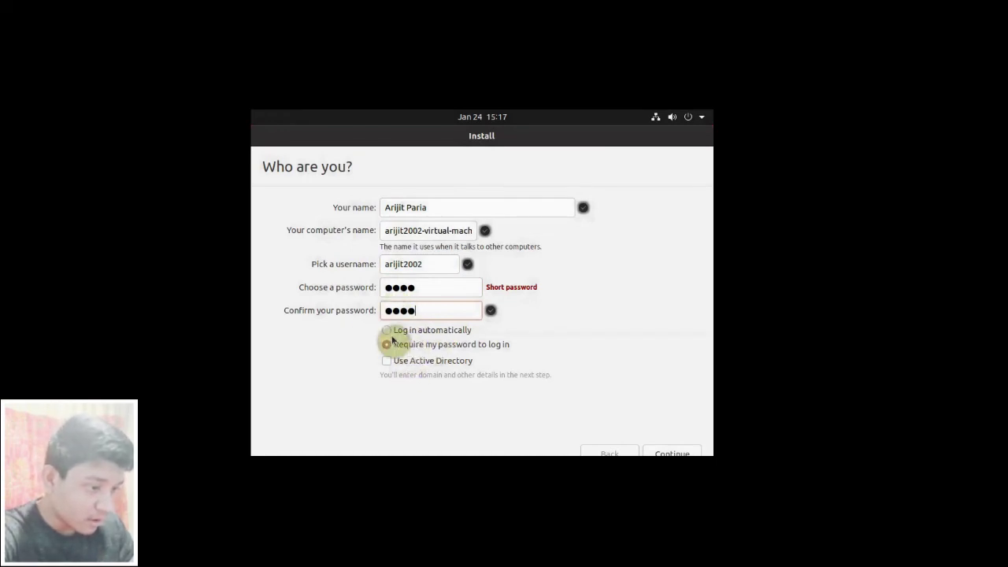
click(387, 331)
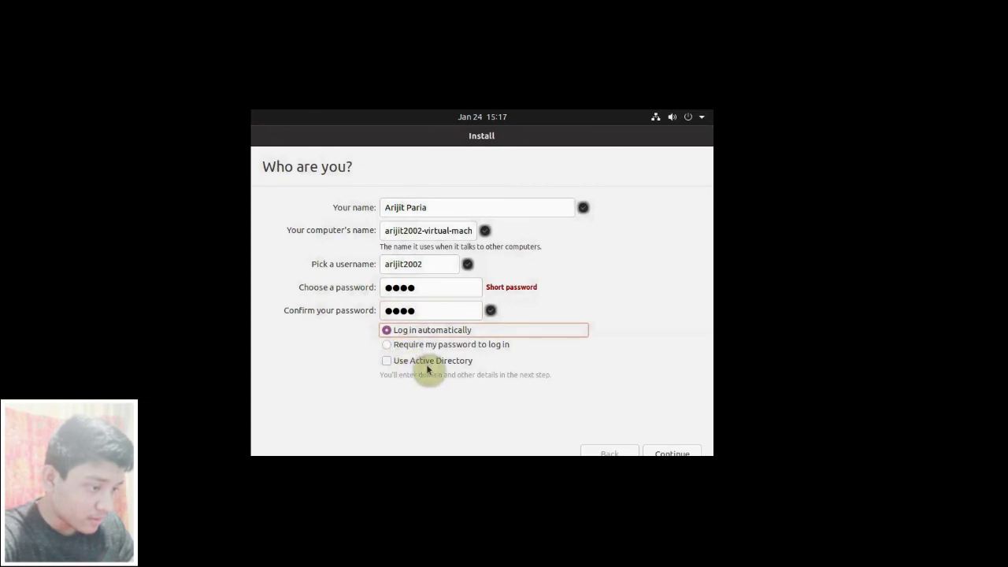
click(674, 454)
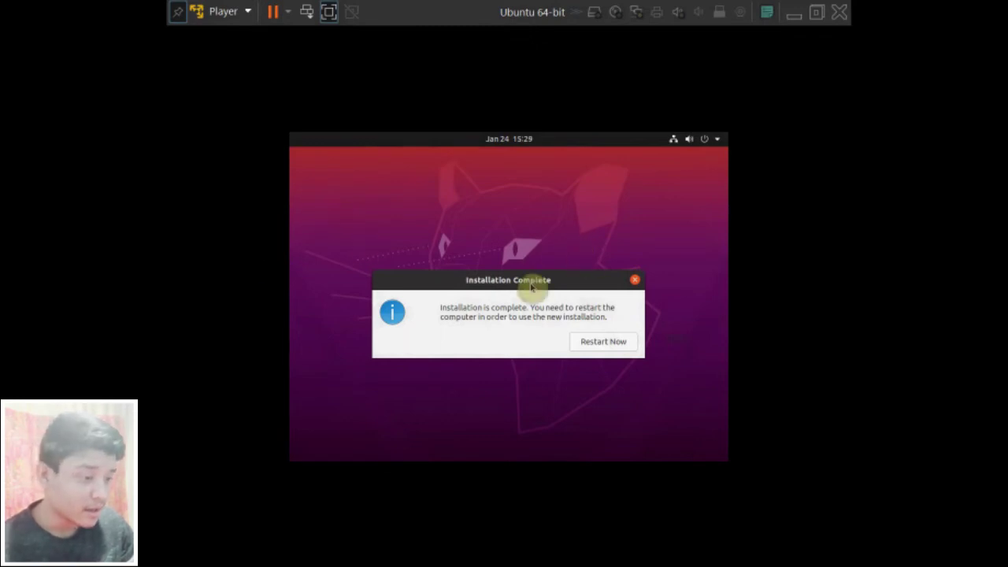
- Restart into the installed Ubuntu, confirming the remove-installation-medium prompt
click(603, 344)
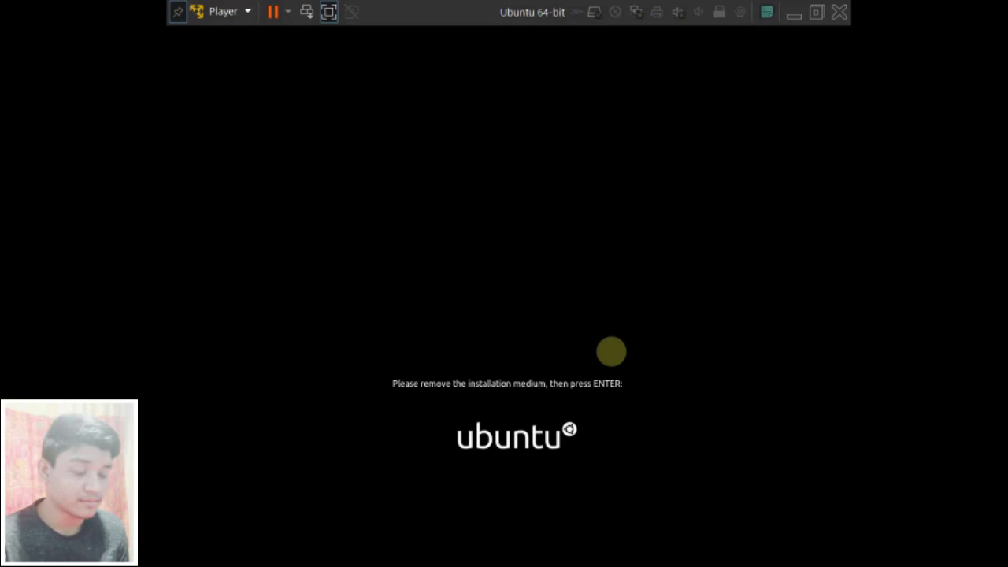
key(Return)
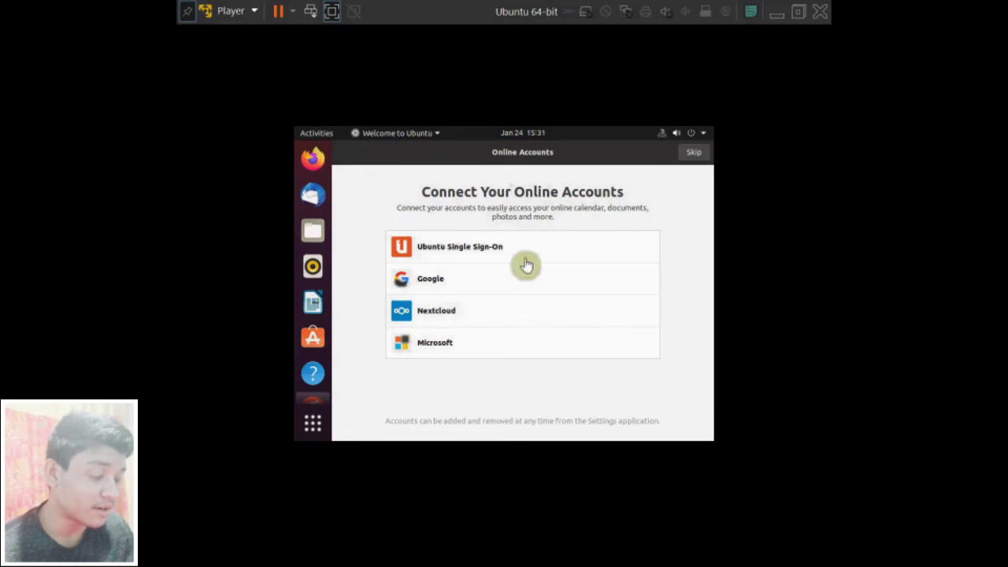
- Skip the Online Accounts and Livepatch pages, restore the Welcome window, and go full-screen
click(690, 154)
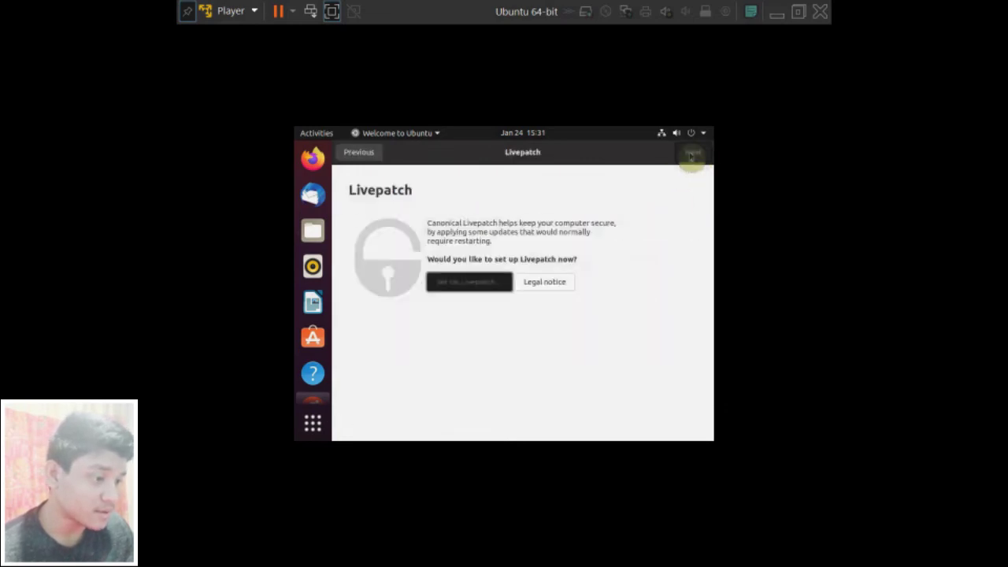
click(691, 154)
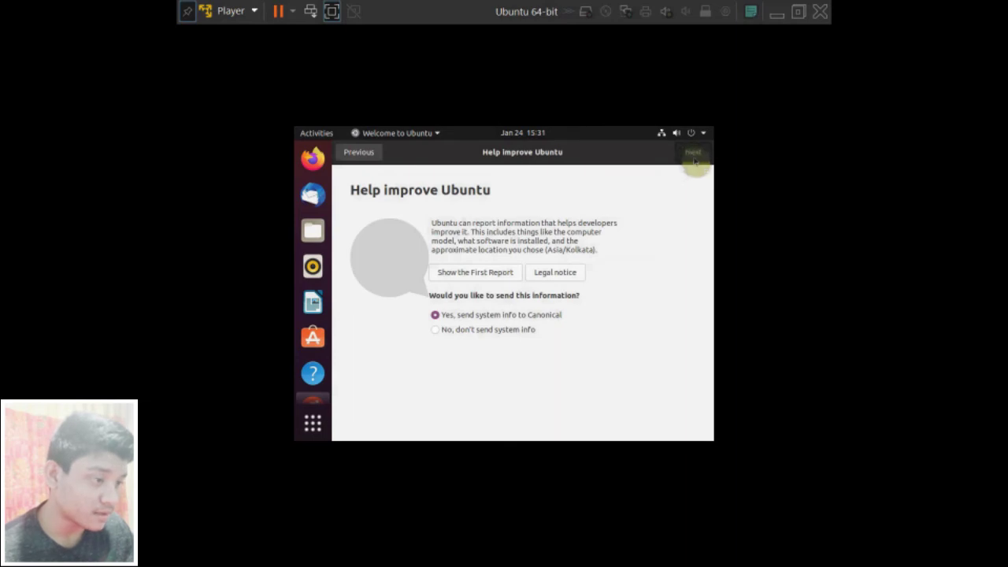
double_click(368, 155)
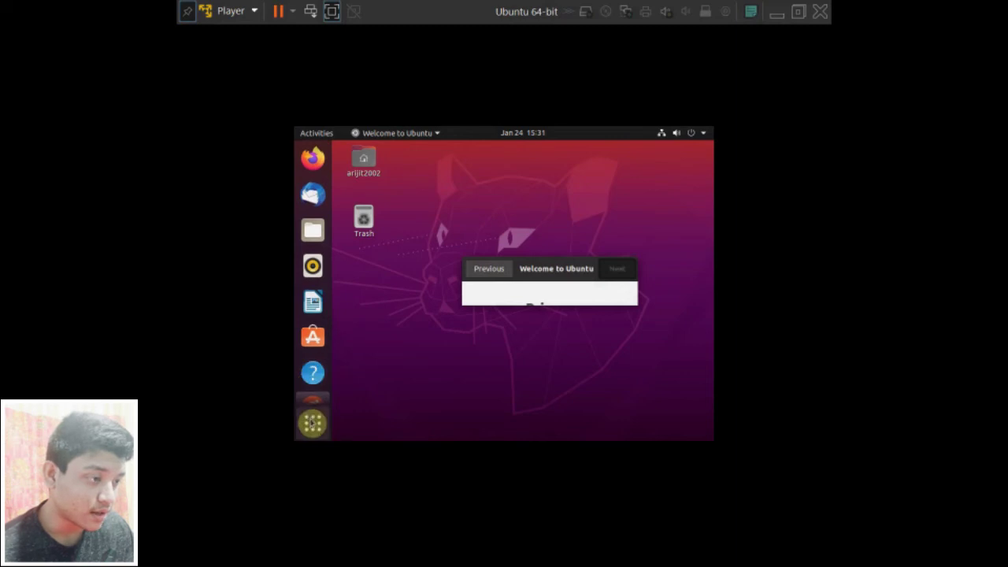
click(333, 12)
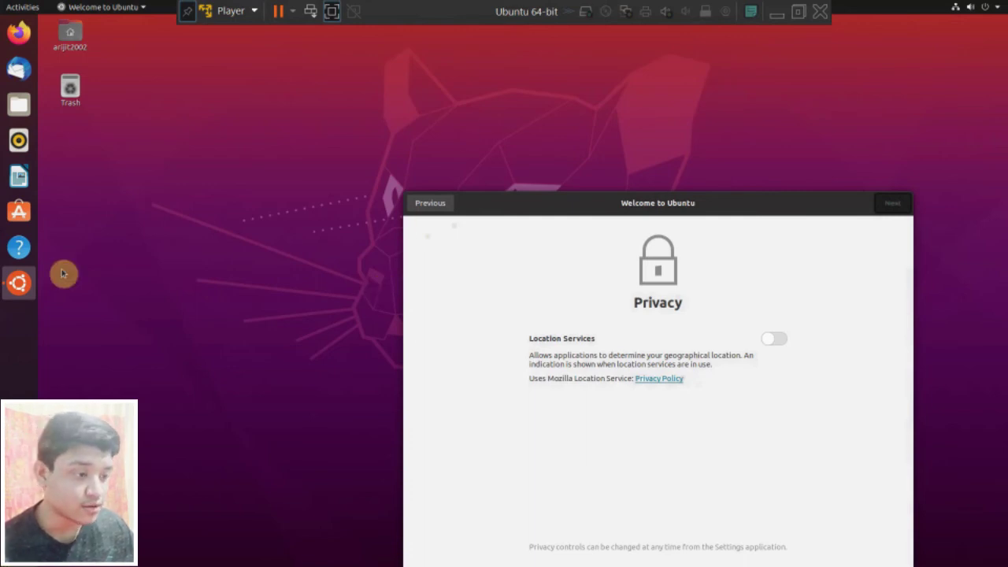
- Launch Terminal from the applications list, enlarge its window and focus it for typing
key(super+a)
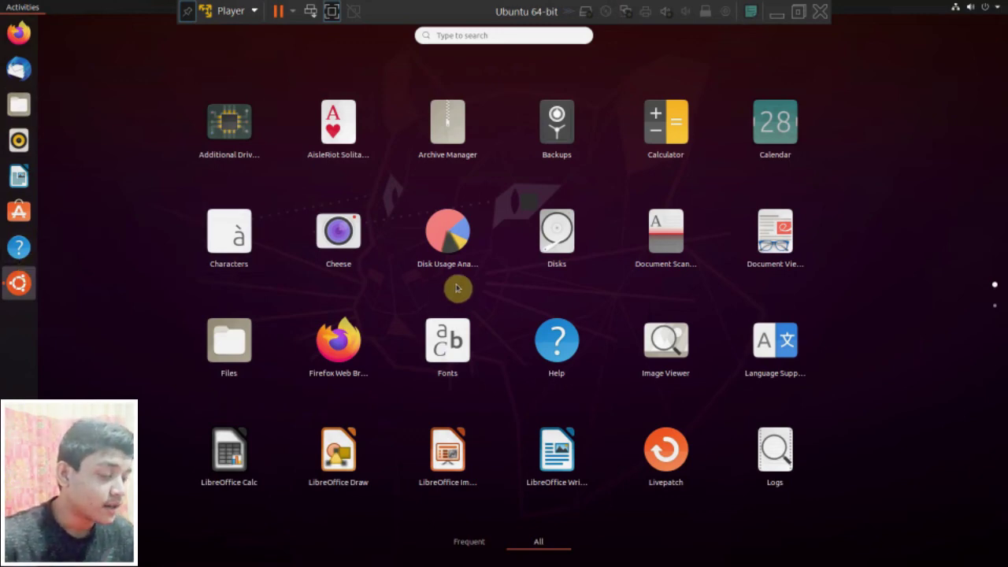
scroll(923, 260, down, 1)
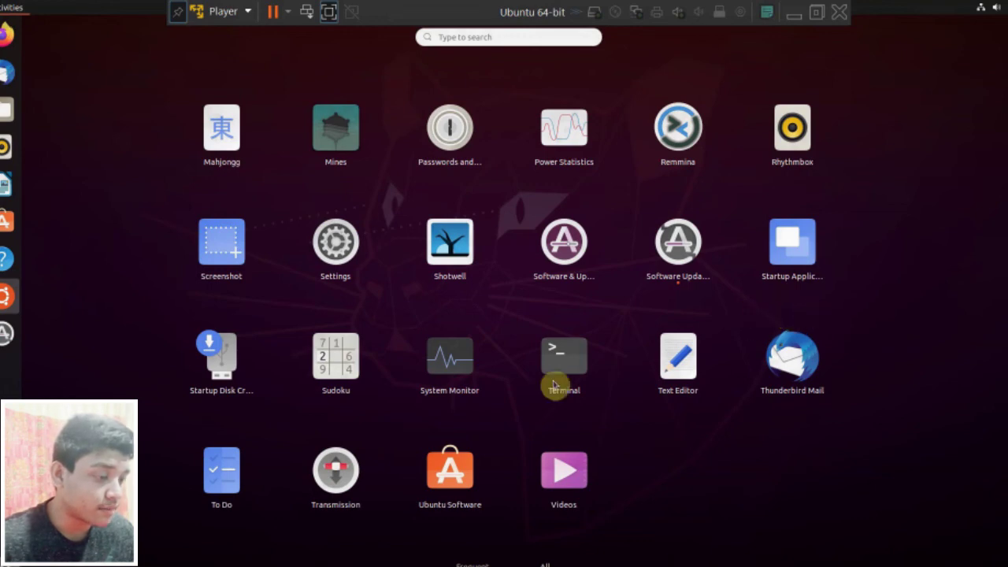
click(585, 360)
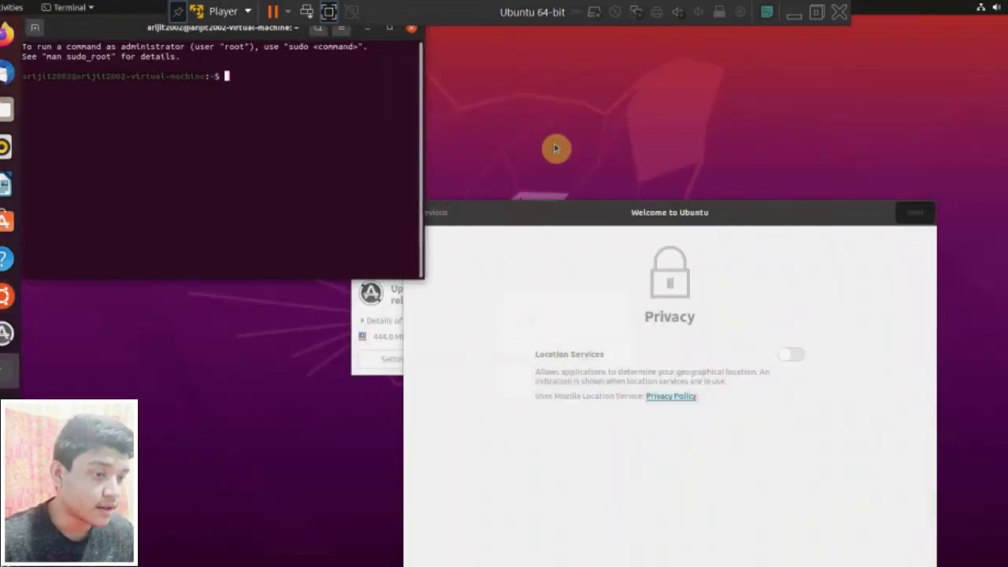
drag(414, 275, 587, 399)
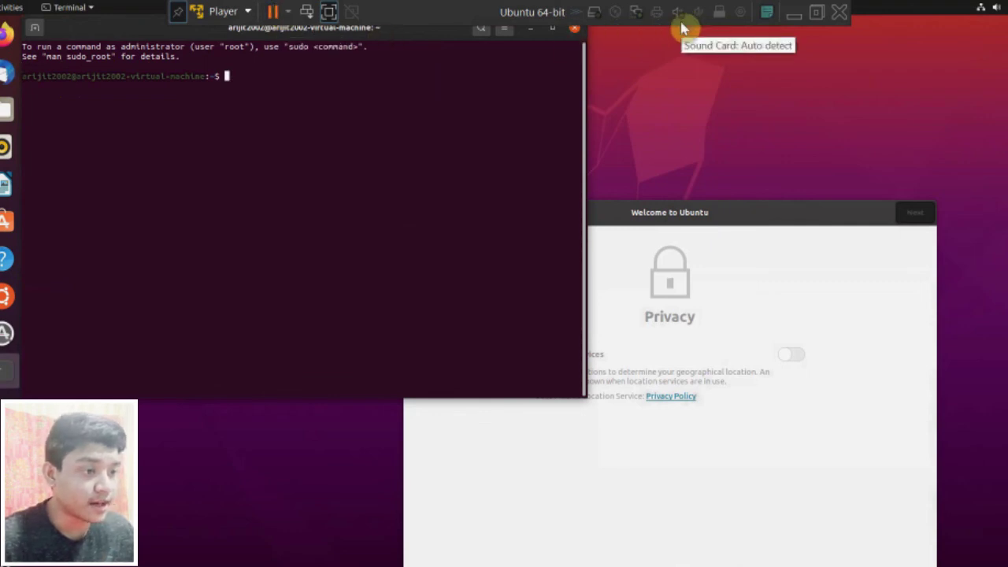
click(297, 78)
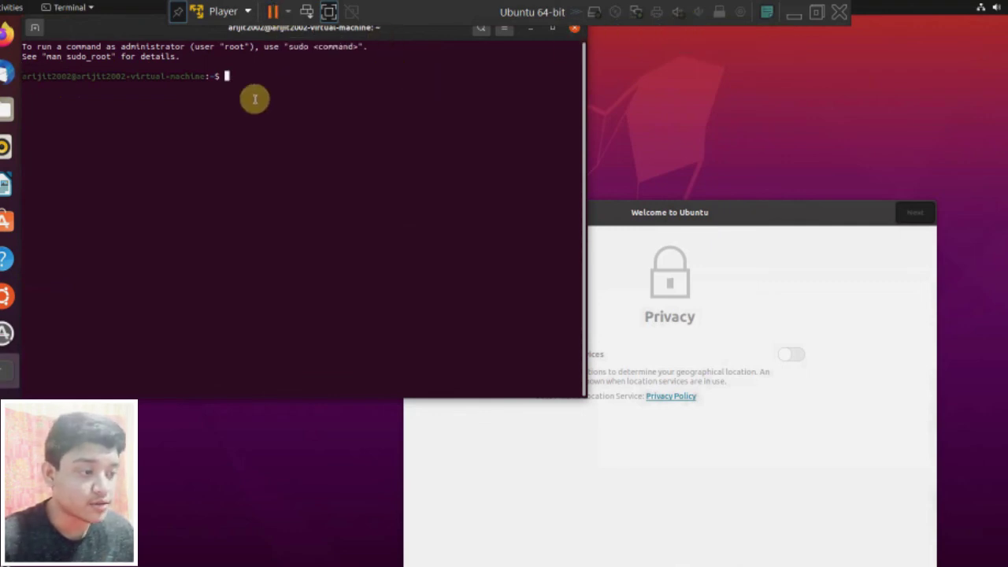